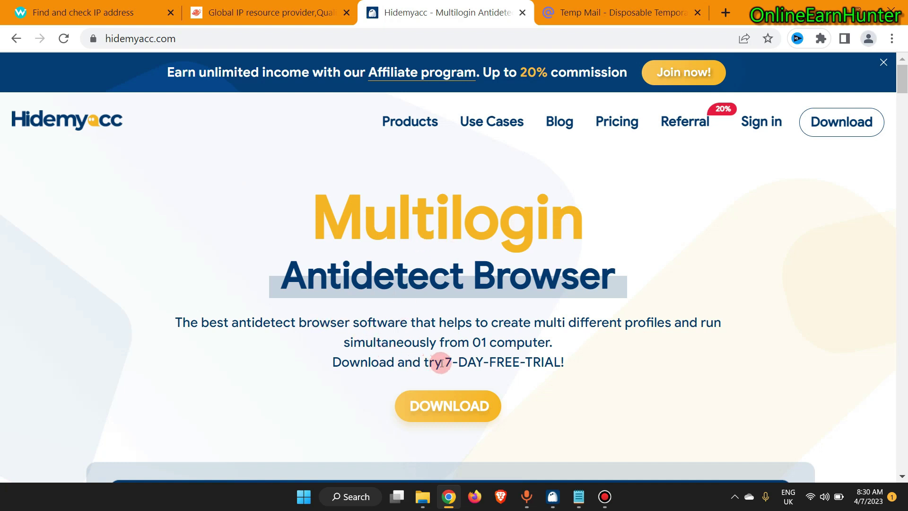
Step: Read the homepage's headline, product description and 7-day free trial offer, highlighting each passage
drag(444, 362, 559, 359)
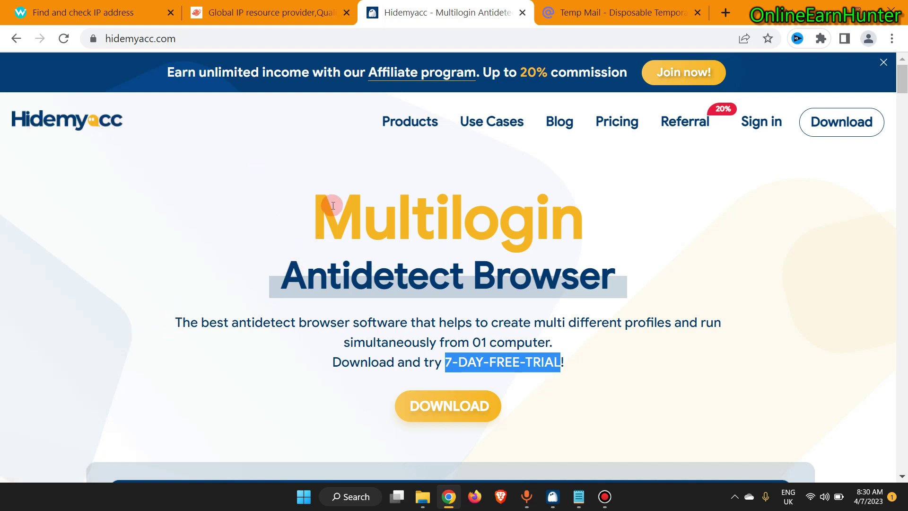
drag(308, 202, 603, 260)
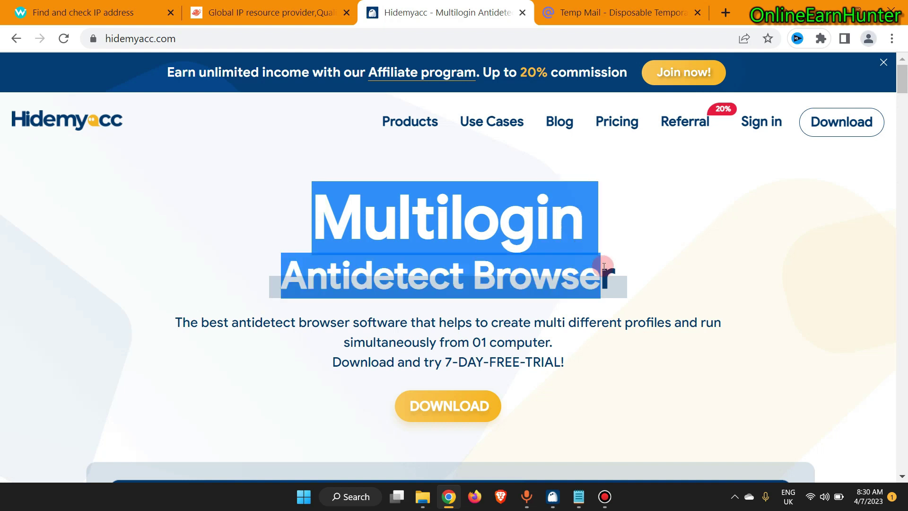
drag(178, 322, 549, 341)
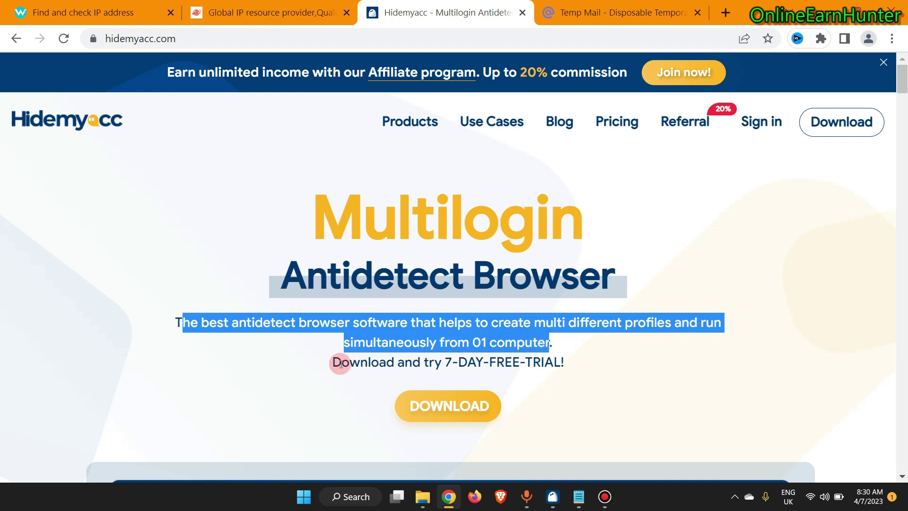
drag(333, 362, 571, 366)
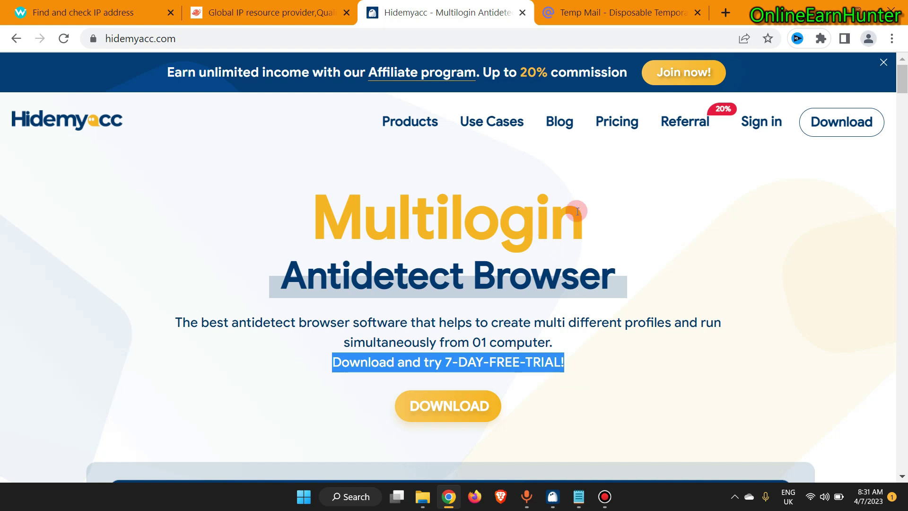
Step: Examine the profile dashboard preview and the browser sources section on the homepage, highlighting the words "Ghosty browser"
scroll(507, 214, down, 8)
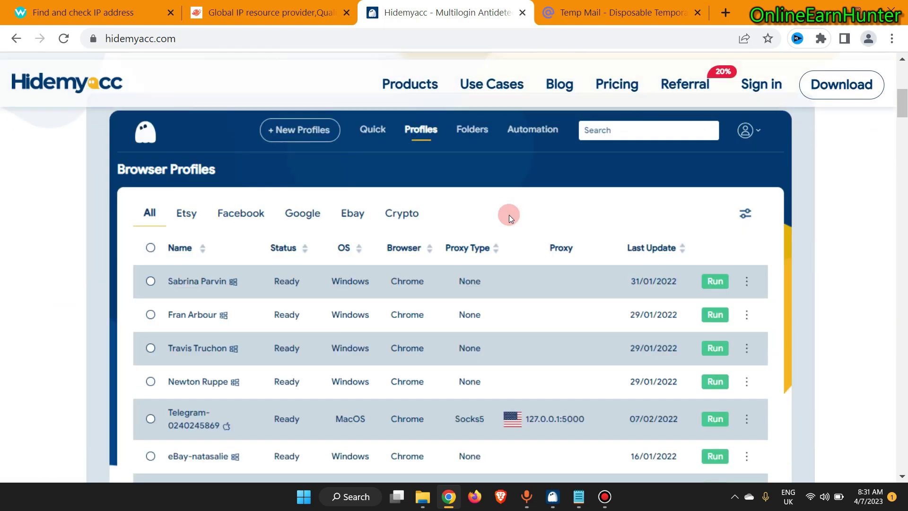
drag(903, 108, 885, 206)
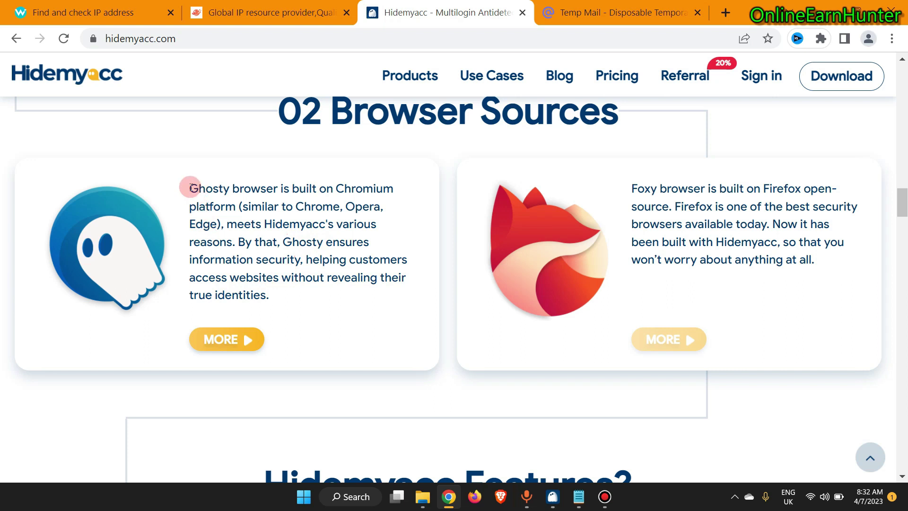
drag(194, 188, 281, 191)
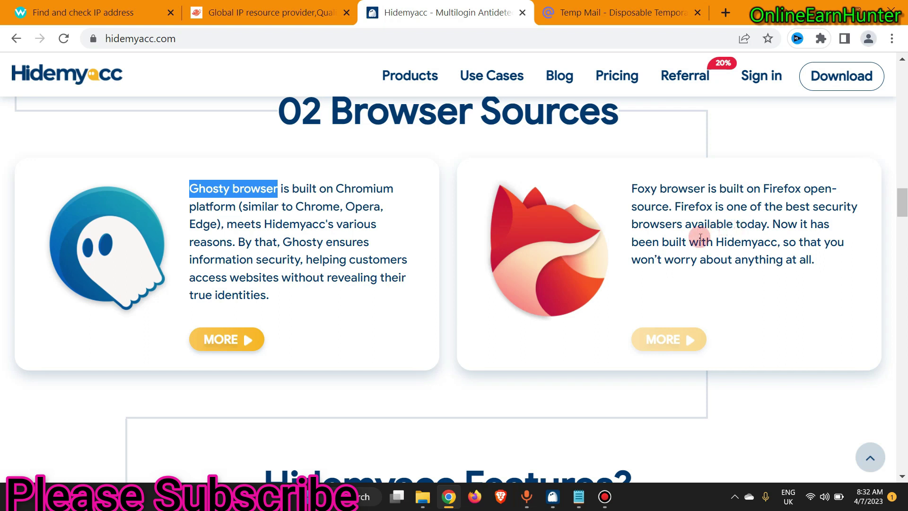
Step: Look through the Hidemyacc features on teamwork, high security and fingerprint protection
scroll(612, 282, down, 5)
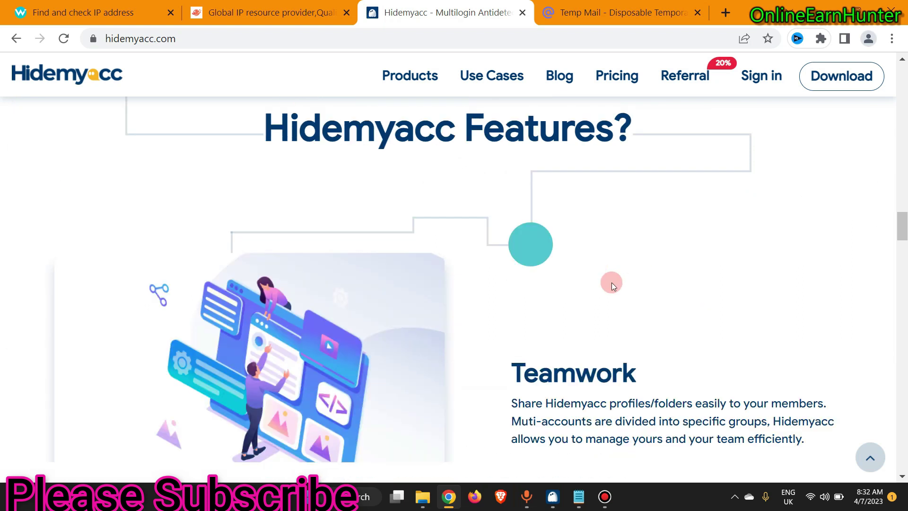
scroll(612, 282, down, 5)
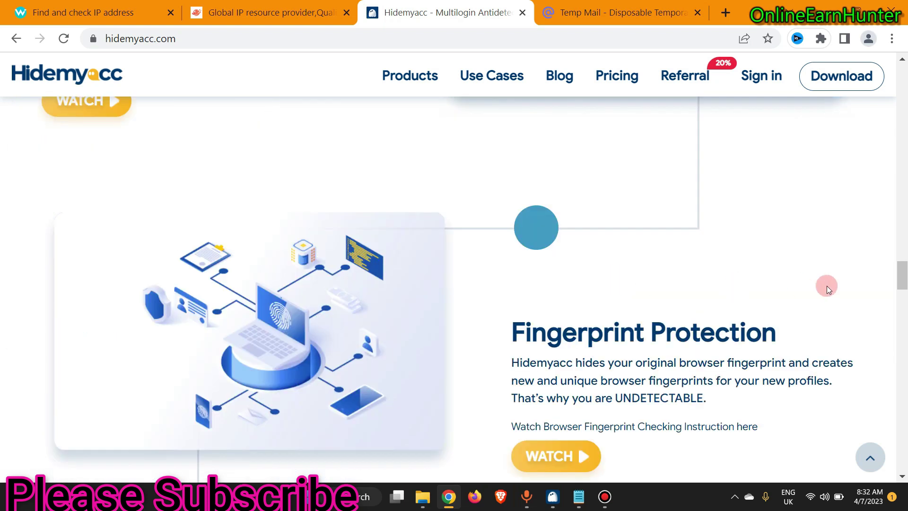
scroll(888, 277, down, 3)
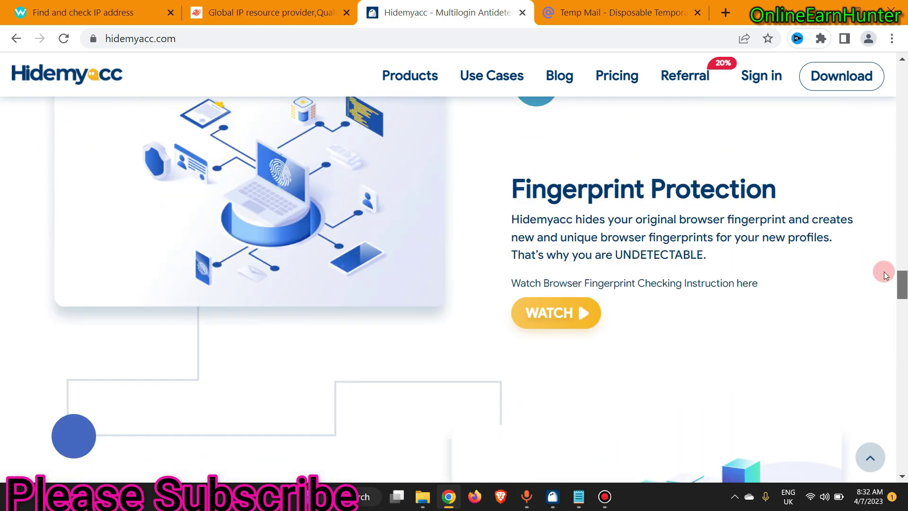
scroll(872, 248, down, 5)
scroll(873, 249, up, 1)
scroll(866, 255, down, 2)
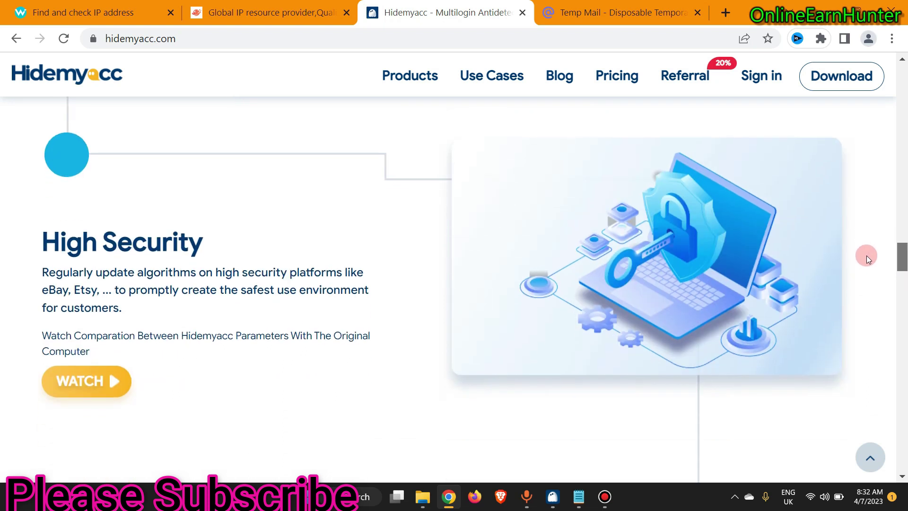
scroll(865, 250, up, 6)
scroll(864, 233, up, 1)
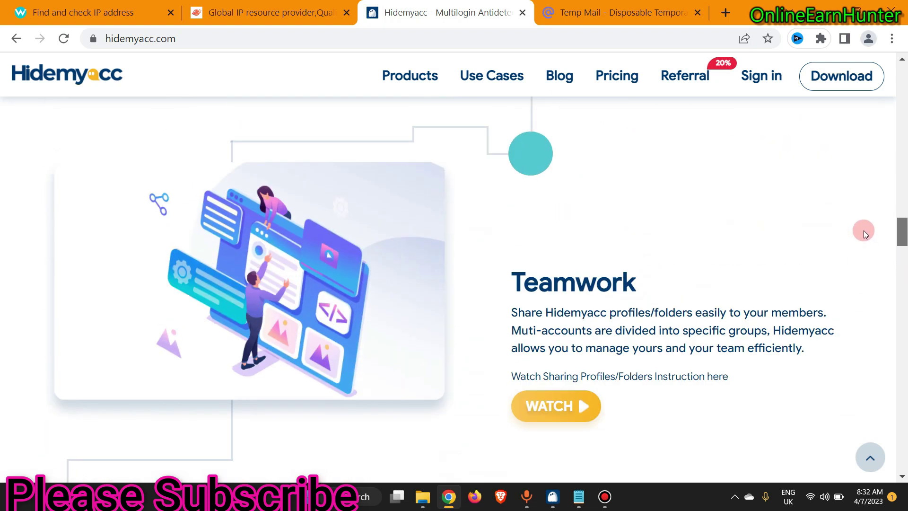
scroll(858, 225, up, 5)
scroll(852, 213, down, 5)
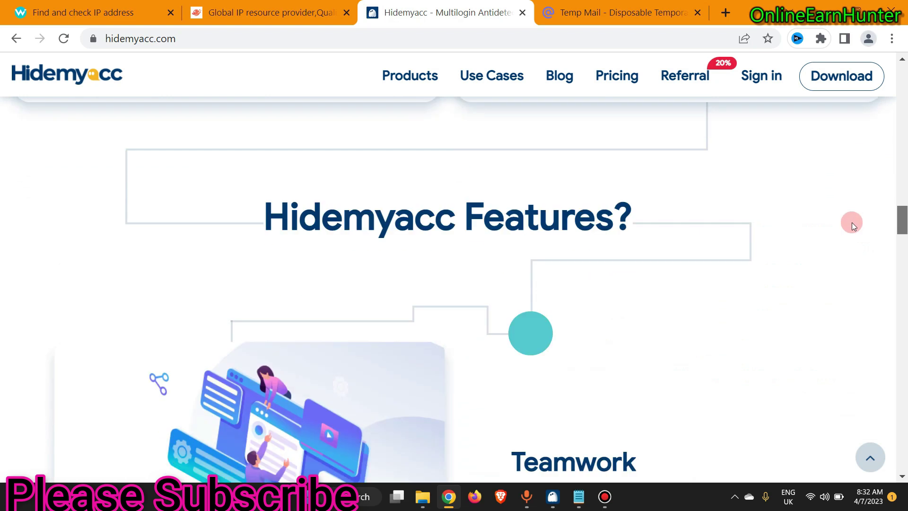
scroll(852, 233, down, 6)
scroll(853, 257, down, 8)
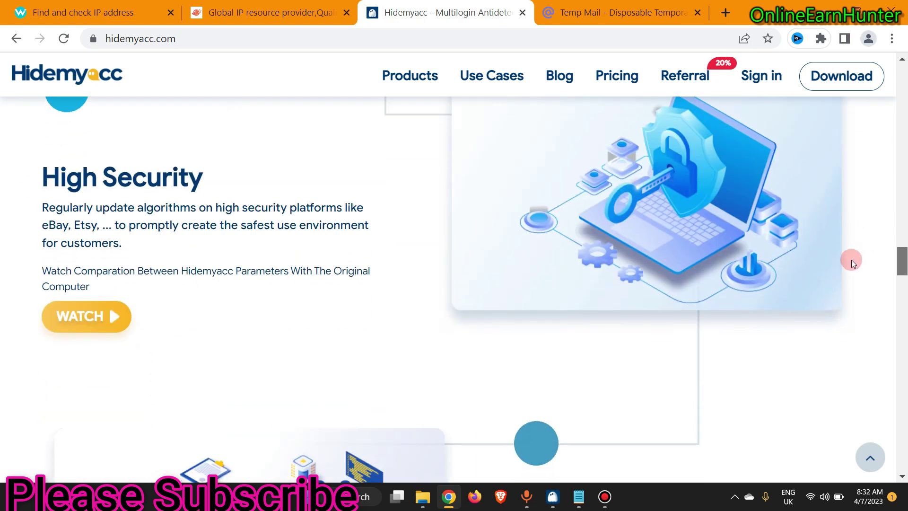
scroll(847, 284, down, 8)
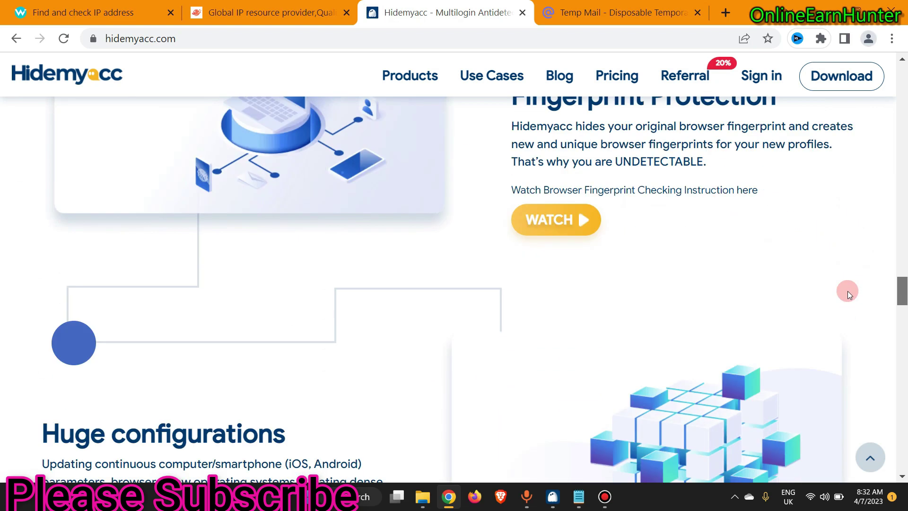
Step: Review the remaining Hidemyacc features: huge configurations, Cookie-Bot, automation, auto back-up and quick support
scroll(846, 303, down, 2)
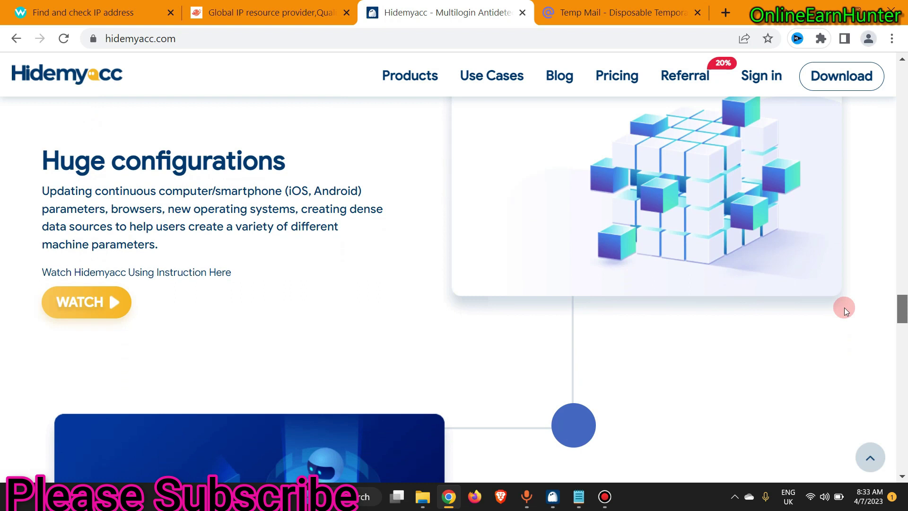
scroll(844, 307, down, 5)
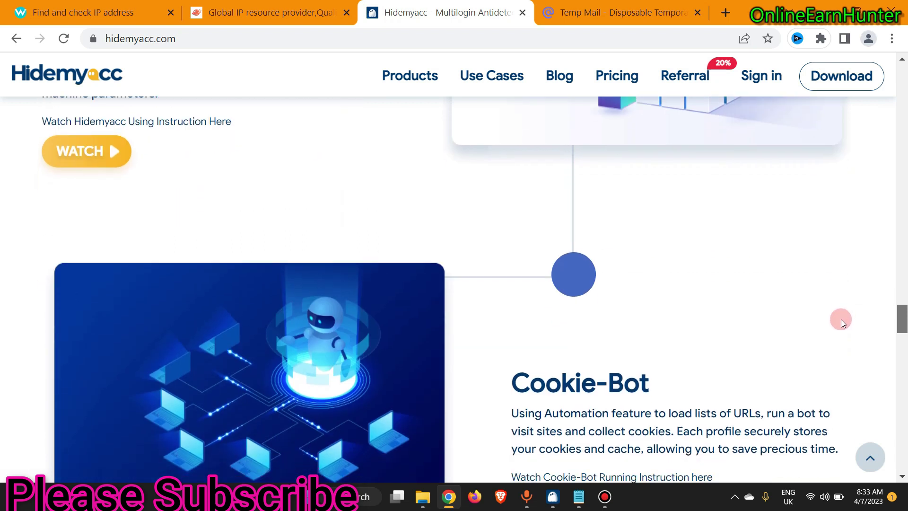
scroll(836, 334, down, 6)
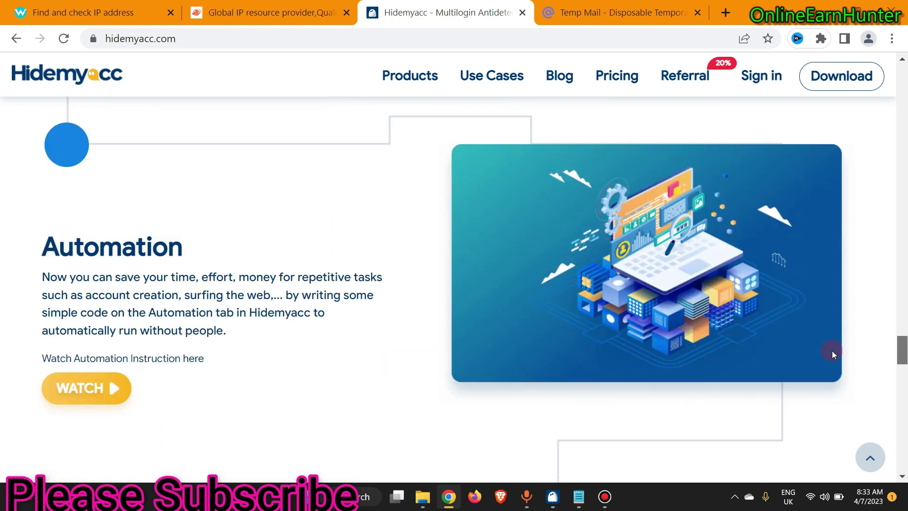
scroll(832, 352, down, 9)
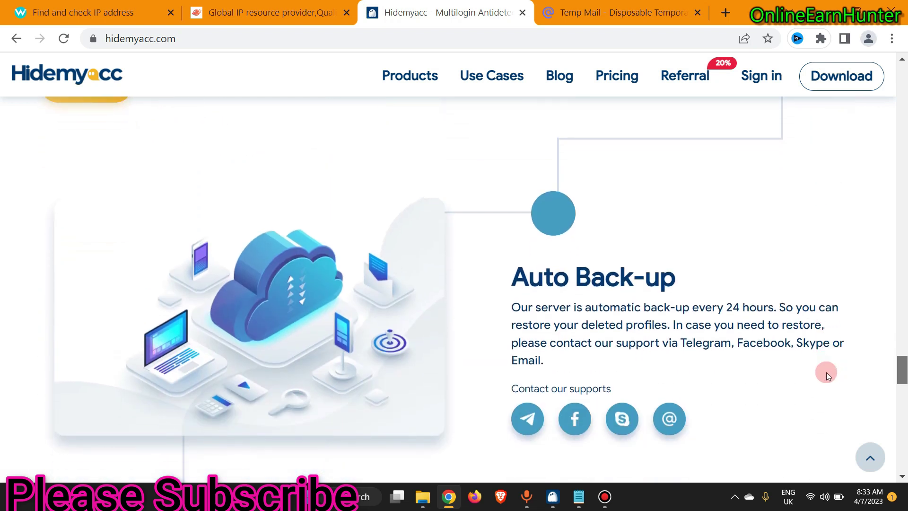
scroll(826, 378, down, 6)
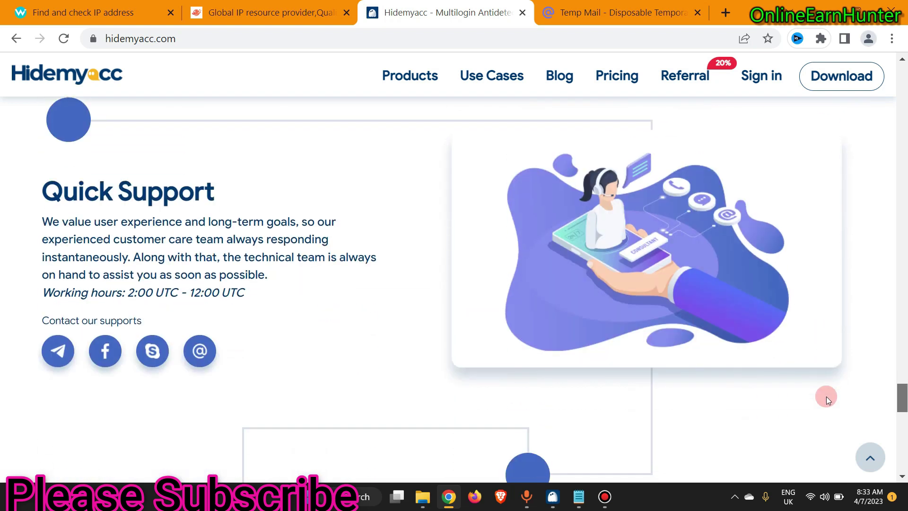
scroll(827, 397, up, 20)
scroll(820, 289, down, 15)
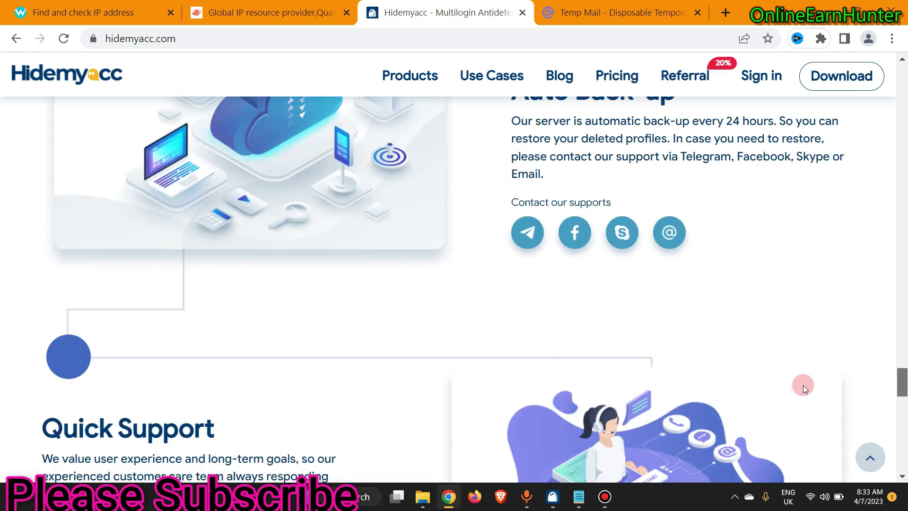
scroll(802, 393, down, 6)
scroll(801, 432, up, 12)
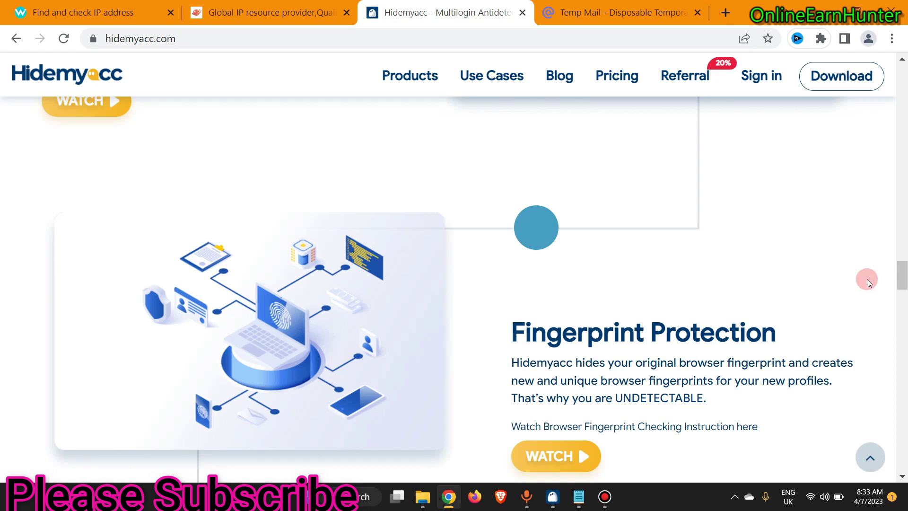
Step: Open the Use Cases page and look through its use cases, from Affiliate Marketing to Mass Media
drag(899, 273, 898, 86)
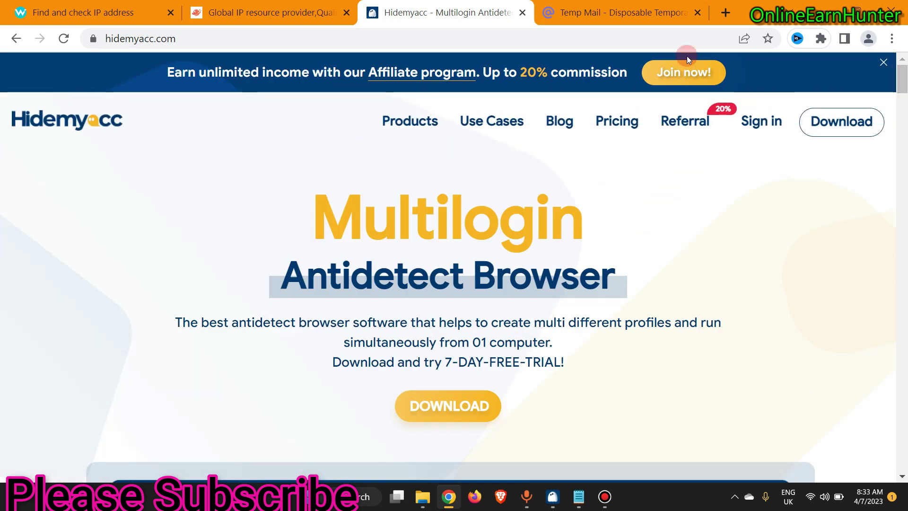
click(502, 124)
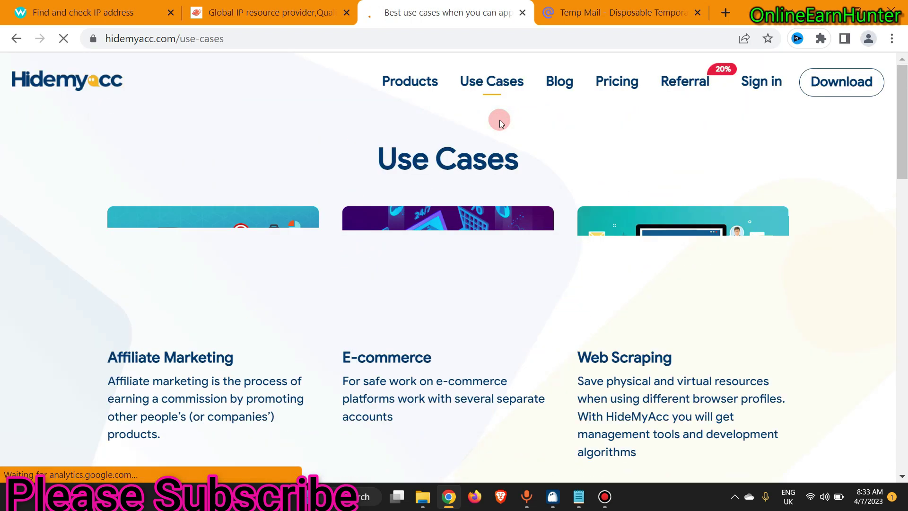
drag(903, 114, 868, 270)
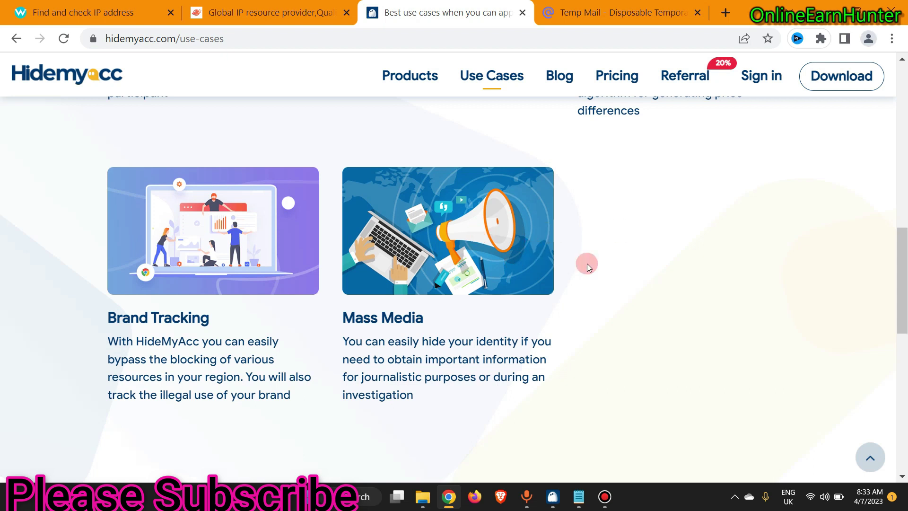
drag(902, 258, 906, 85)
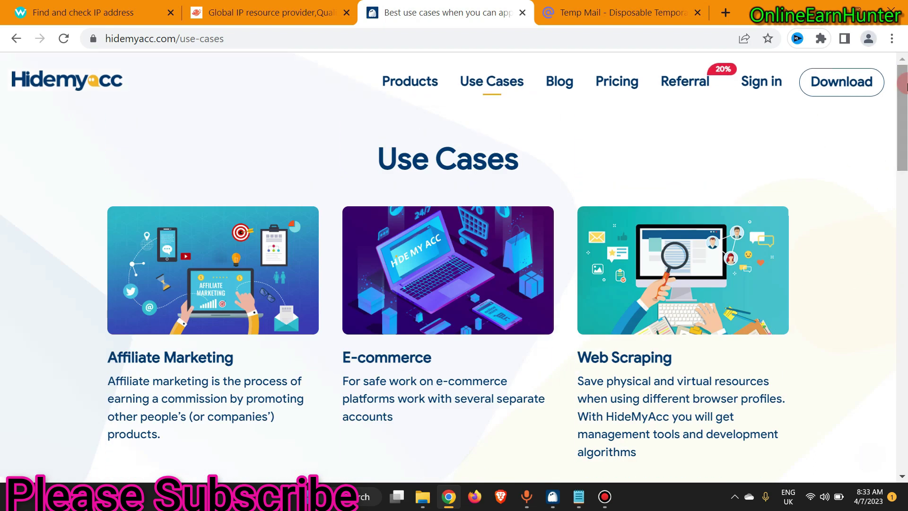
Step: Open the Pricing page and compare the Standard and Premium plans, highlighting the Base plan's iOS and Android support
click(615, 82)
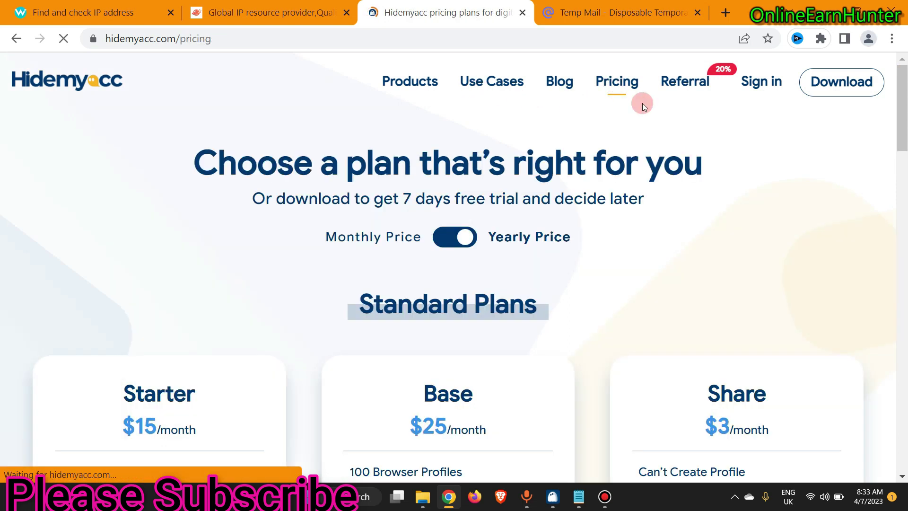
drag(901, 93, 891, 144)
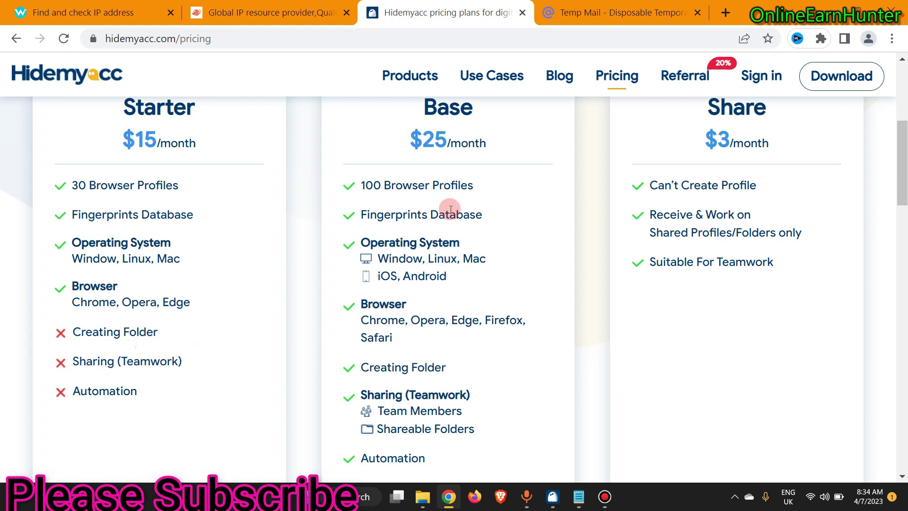
mouse_move(902, 170)
mouse_down()
mouse_move(903, 157)
mouse_move(903, 165)
mouse_up()
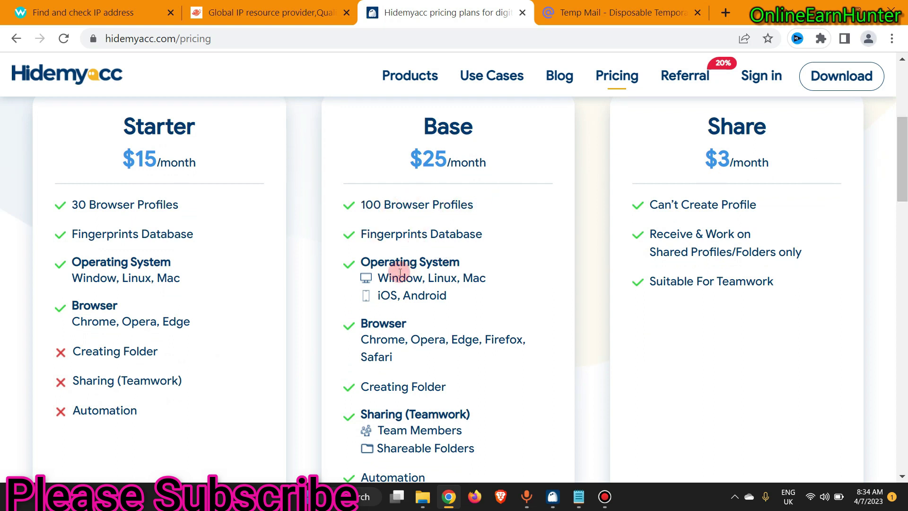
drag(379, 279, 514, 314)
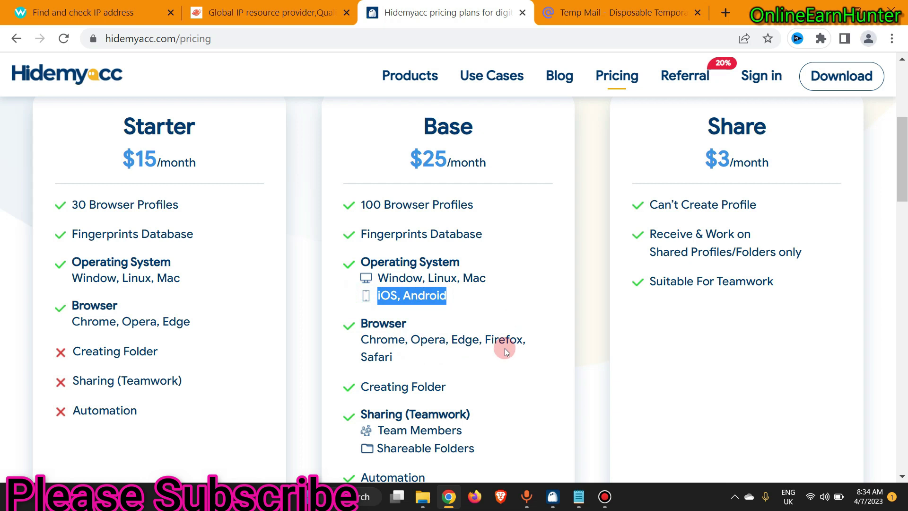
drag(904, 171, 895, 198)
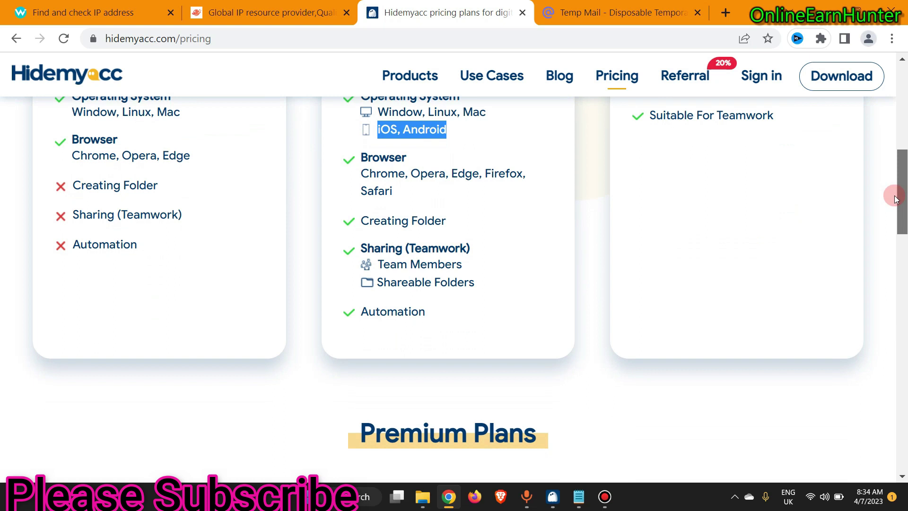
drag(895, 199, 895, 178)
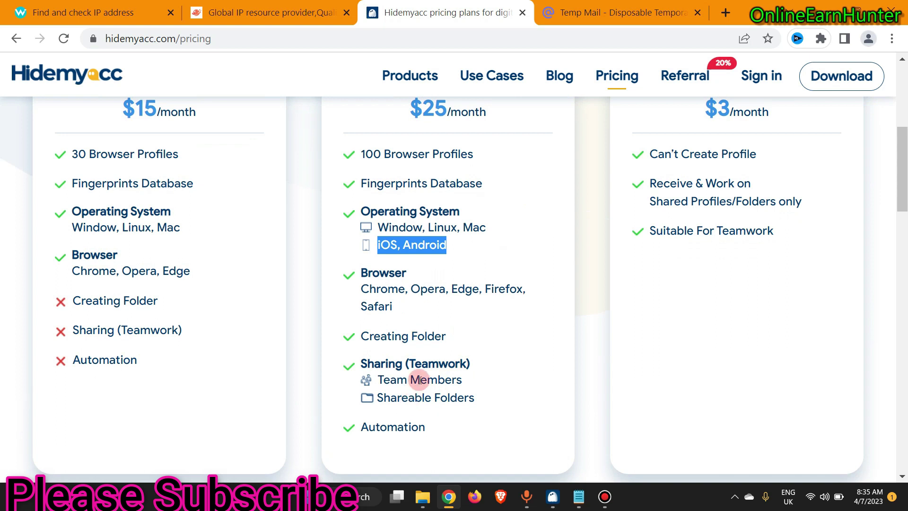
drag(904, 147, 904, 126)
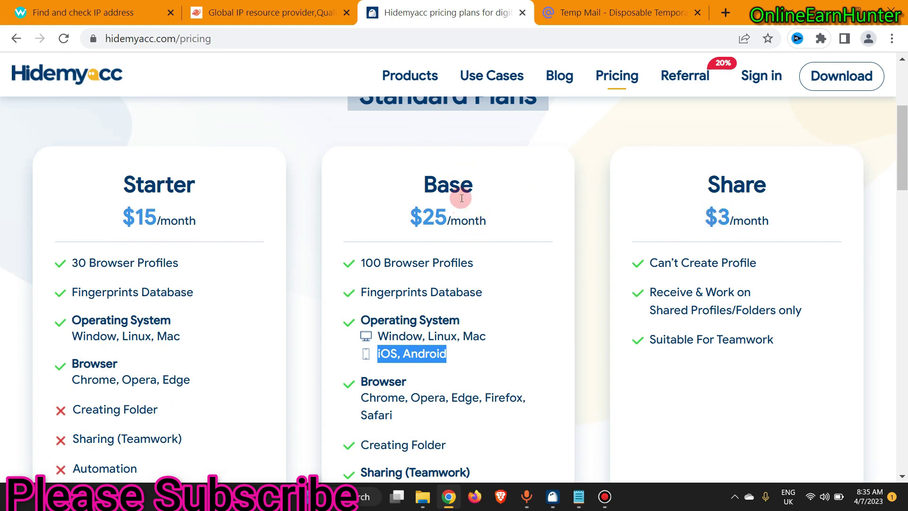
drag(902, 175, 904, 278)
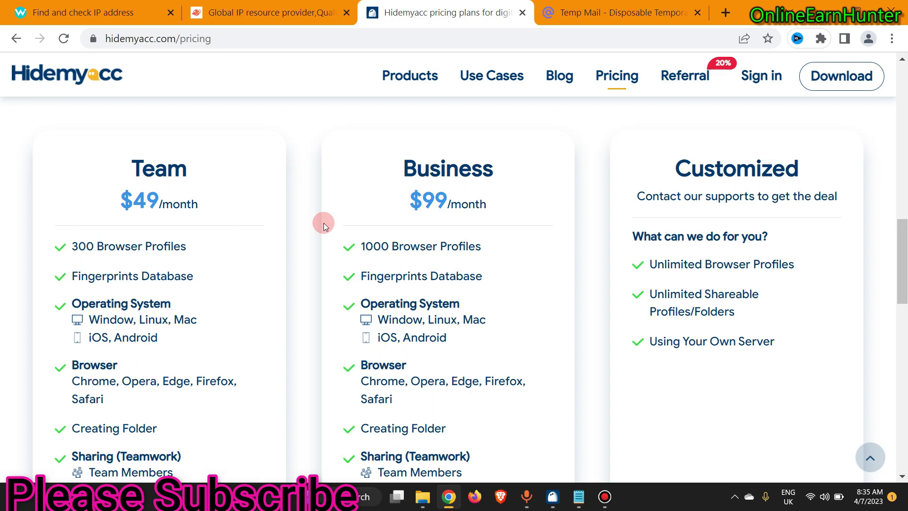
drag(904, 233, 904, 231)
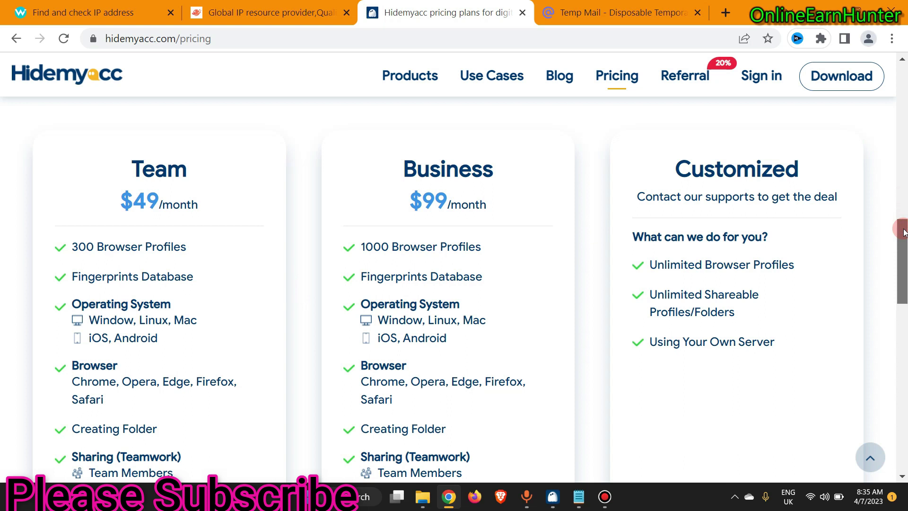
Step: Review the Team, Business and Customized premium plans on the Hidemyacc Pricing page
mouse_move(904, 232)
mouse_down()
mouse_move(905, 253)
mouse_move(903, 239)
mouse_up()
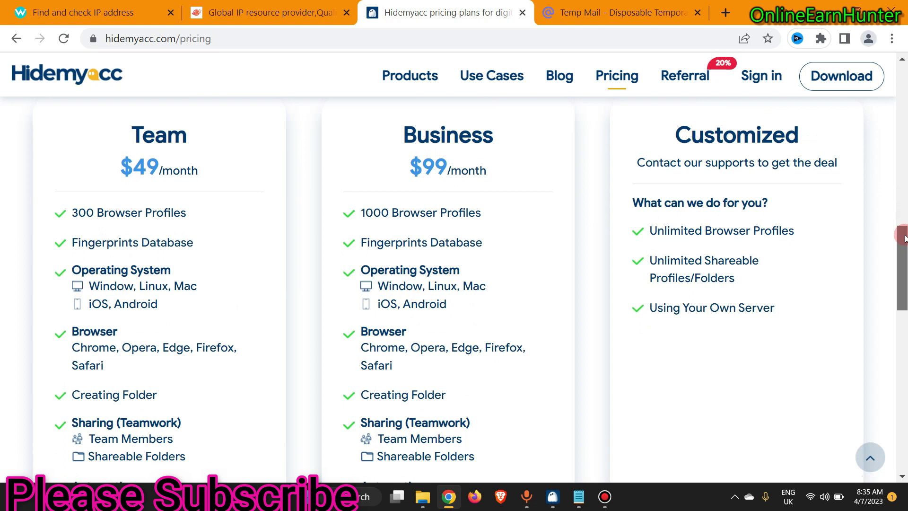
mouse_move(904, 238)
mouse_down()
mouse_move(905, 262)
mouse_move(902, 239)
mouse_up()
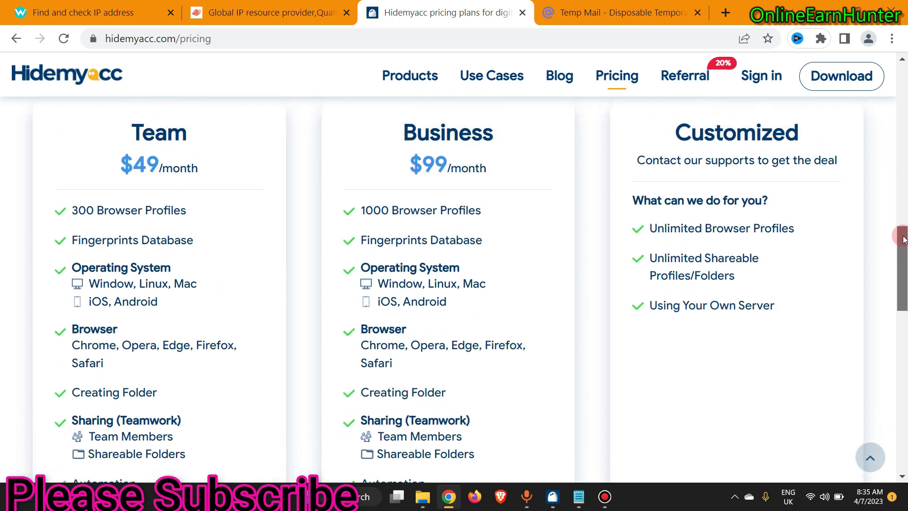
drag(901, 247, 870, 185)
Step: Open the Hidemyacc sign-in page, view the Create Account registration form and return to the sign-in form
click(786, 90)
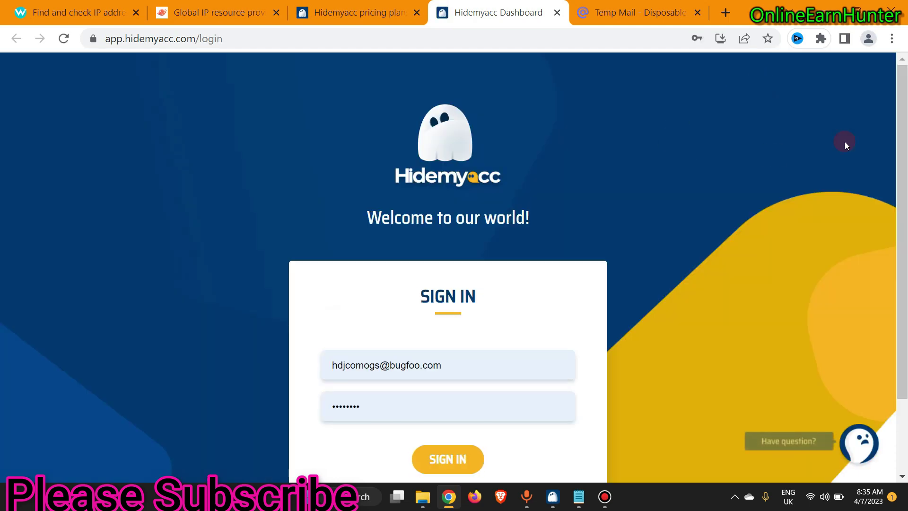
scroll(659, 290, down, 2)
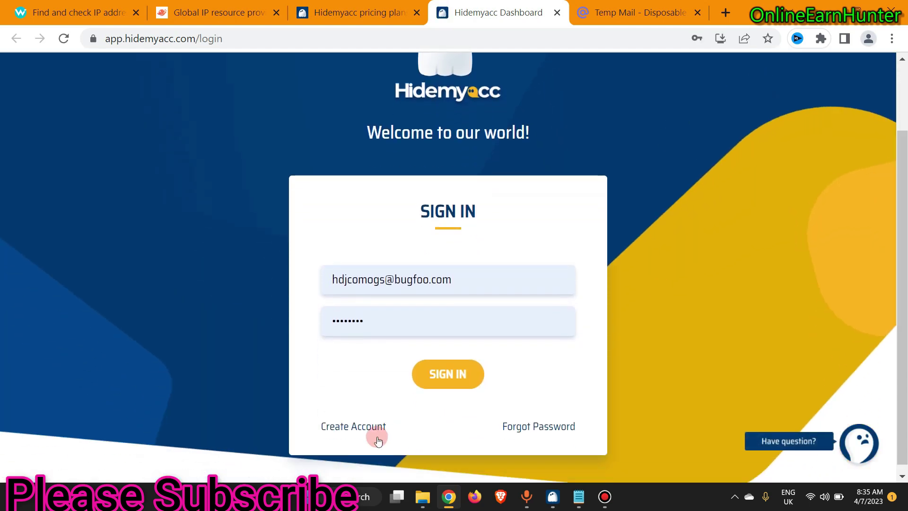
click(363, 428)
drag(891, 142, 891, 196)
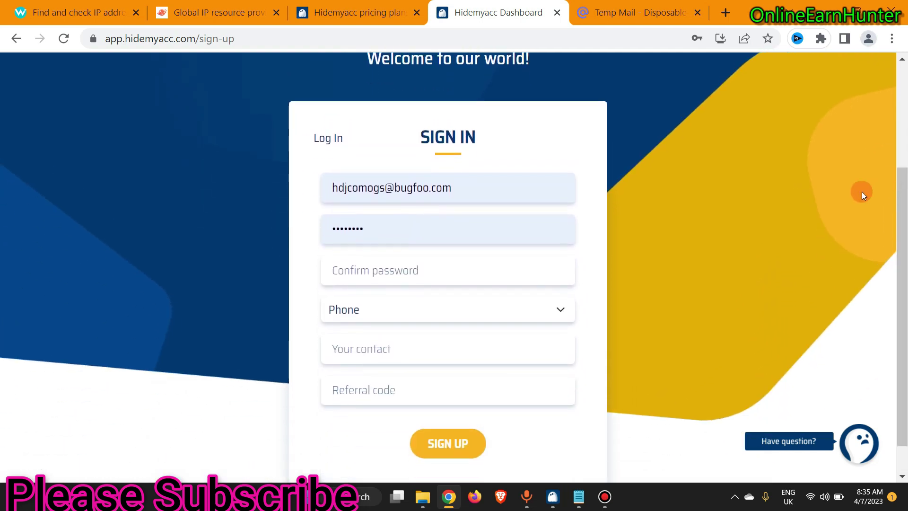
click(328, 138)
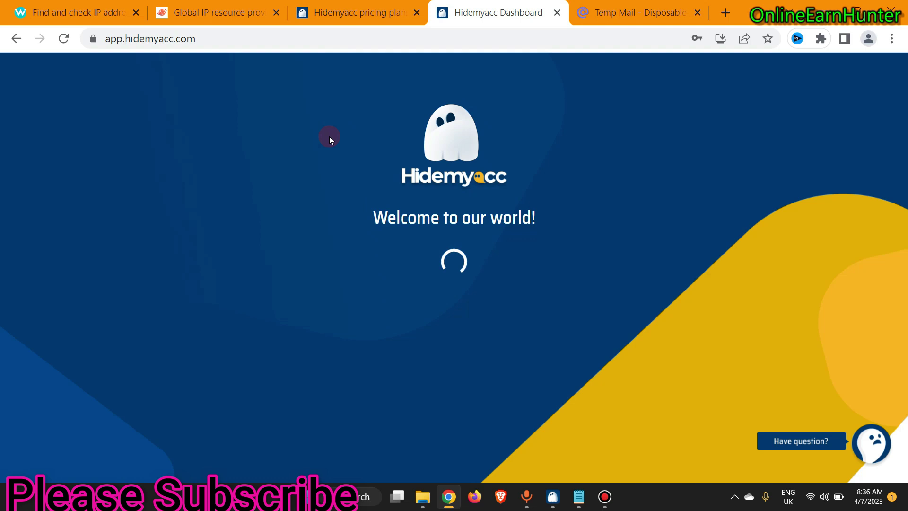
click(11, 39)
click(10, 39)
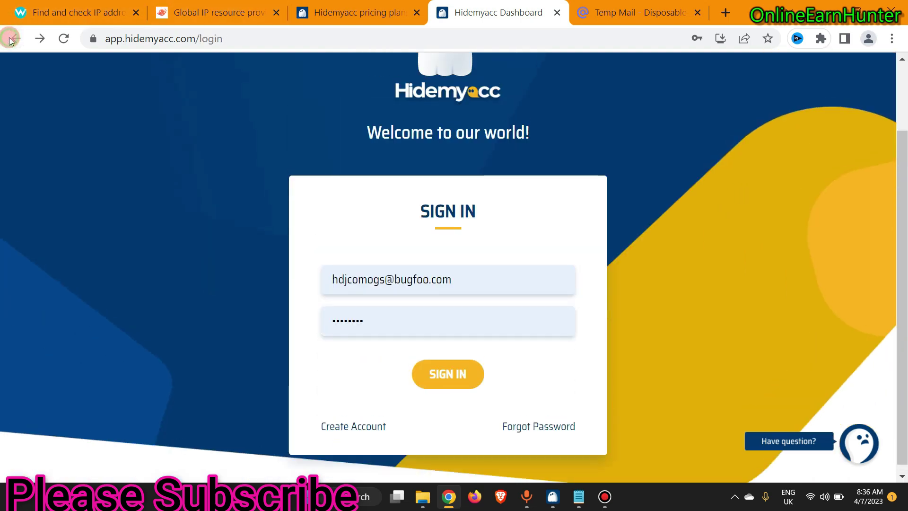
Step: Close the Hidemyacc Dashboard page and review the Starter, Base and Share plans on the Pricing page
click(332, 16)
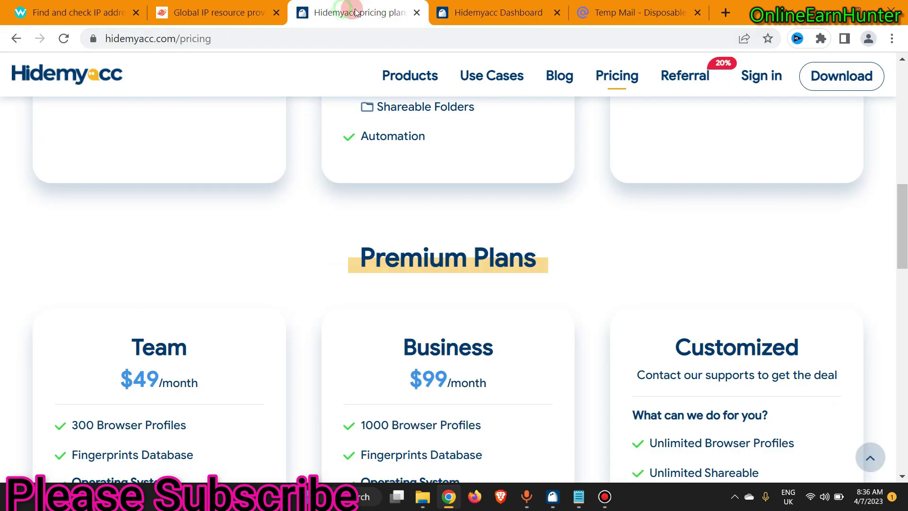
click(556, 14)
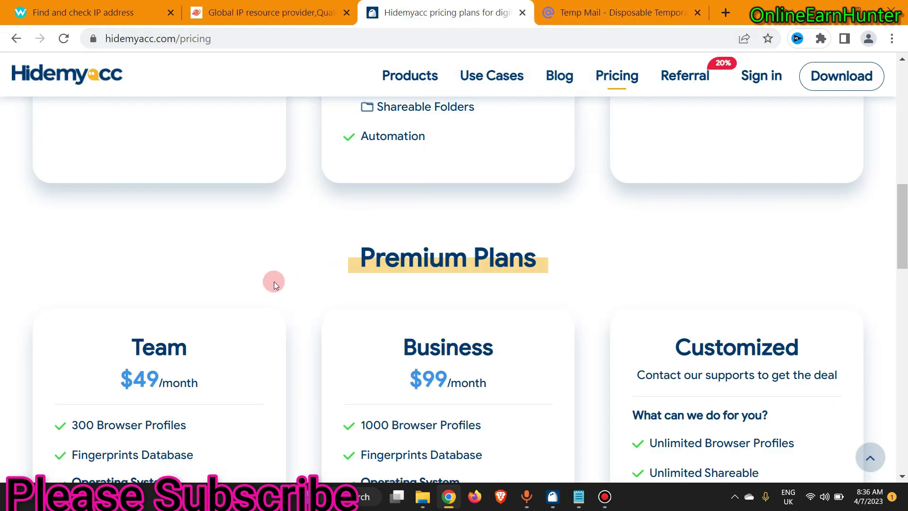
scroll(610, 227, up, 8)
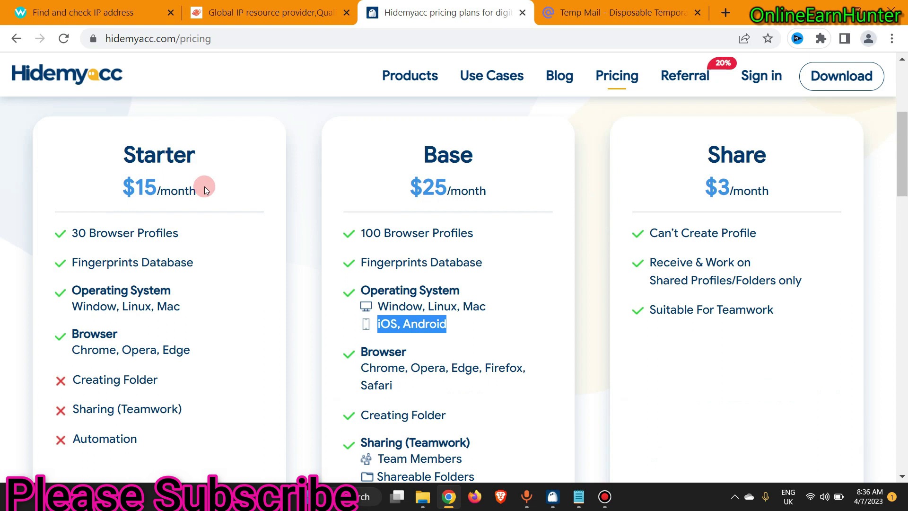
Step: Check the Temp Mail inbox for the Hidemyacc messages and sign in to the Hidemyacc dashboard with the prefilled account credentials
click(619, 10)
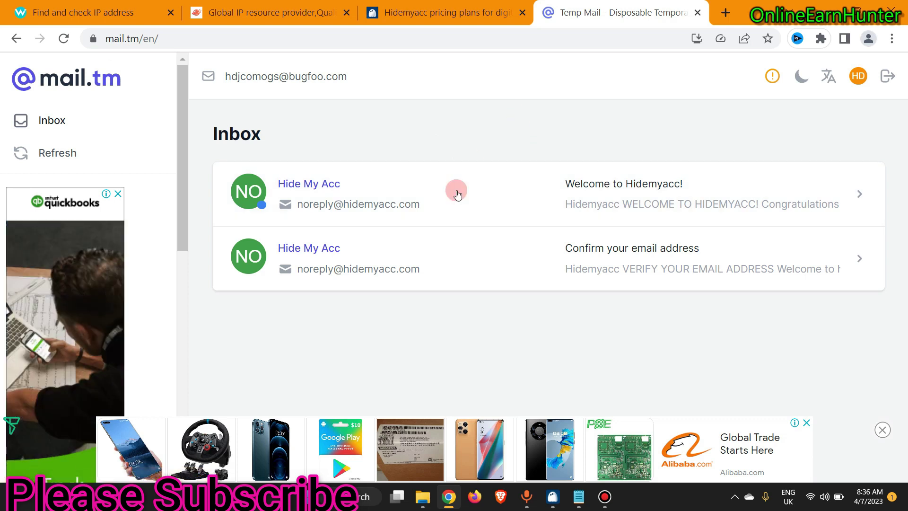
click(411, 14)
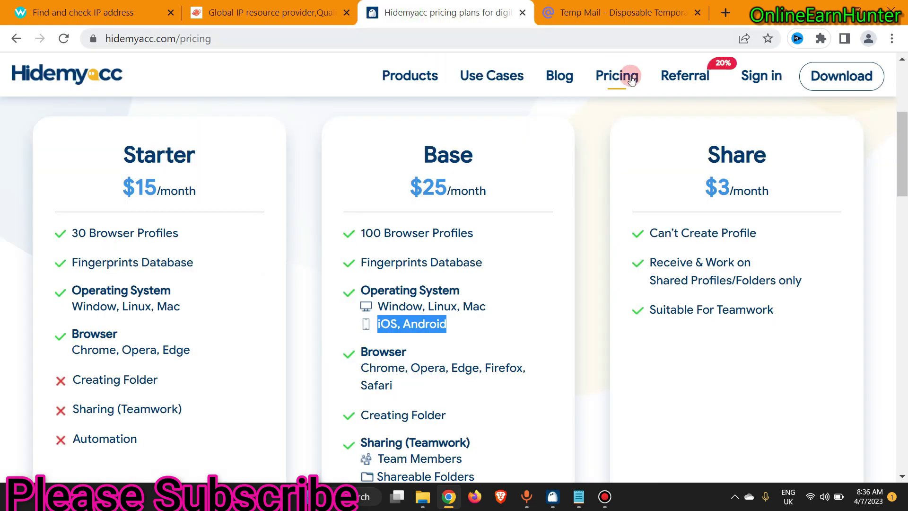
click(754, 75)
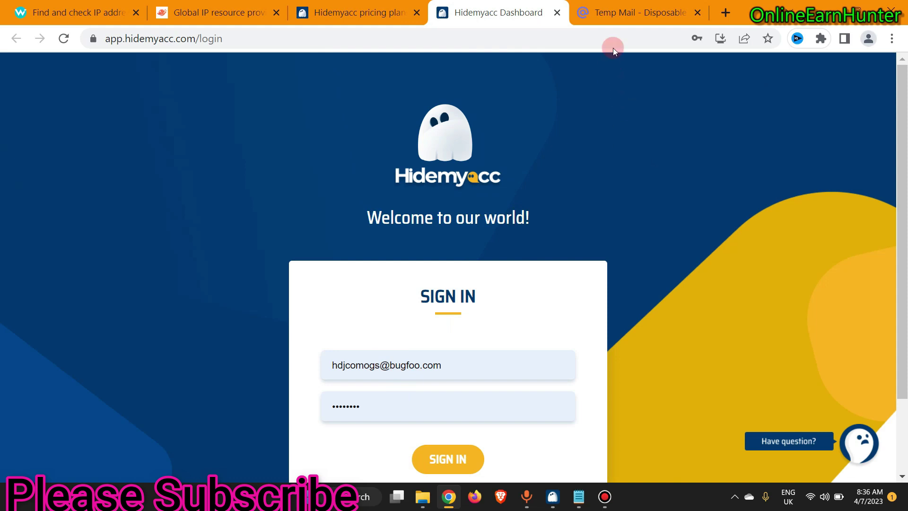
click(615, 12)
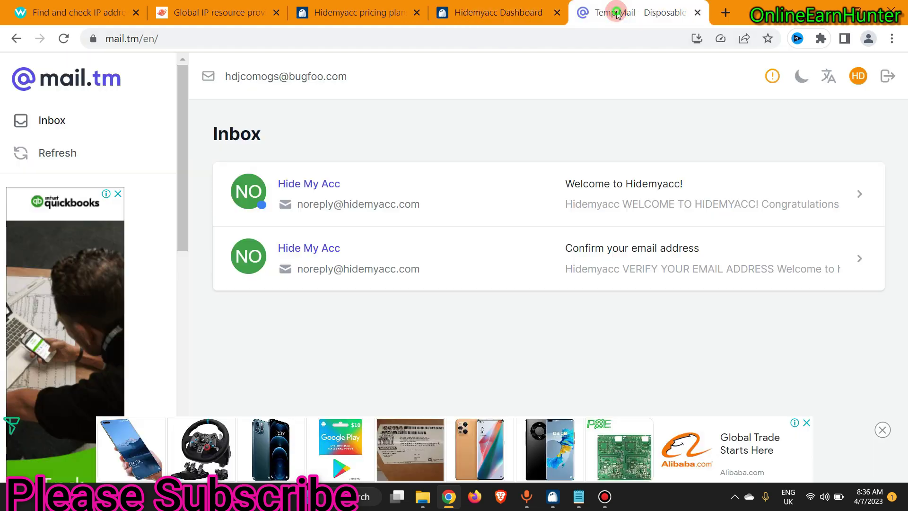
click(477, 6)
click(455, 459)
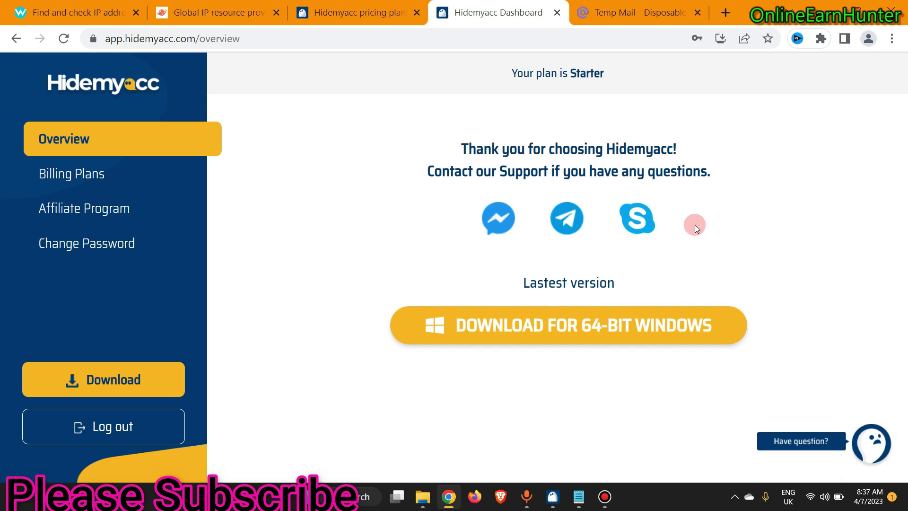
Step: Look at the Hidemyacc emails in the Temp Mail inbox and find the HideMyAcc-2.1.18 zip files in Chrome's downloads list
click(623, 10)
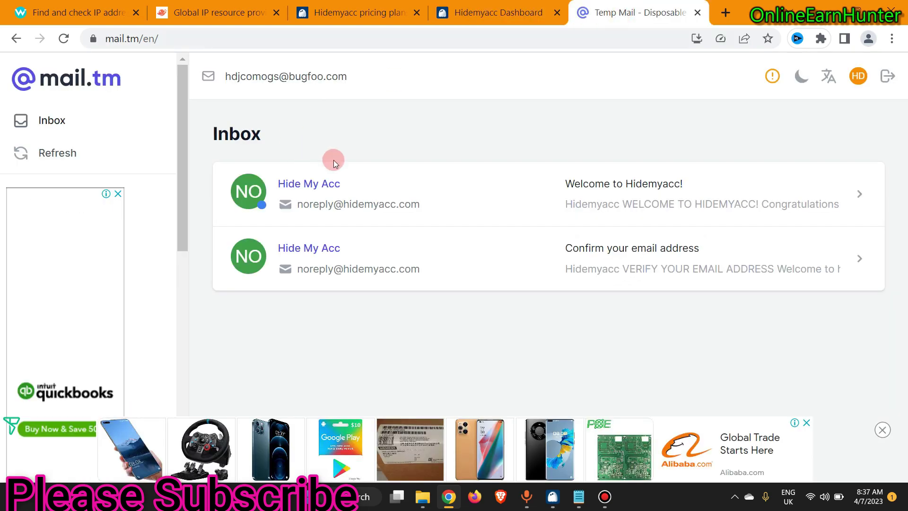
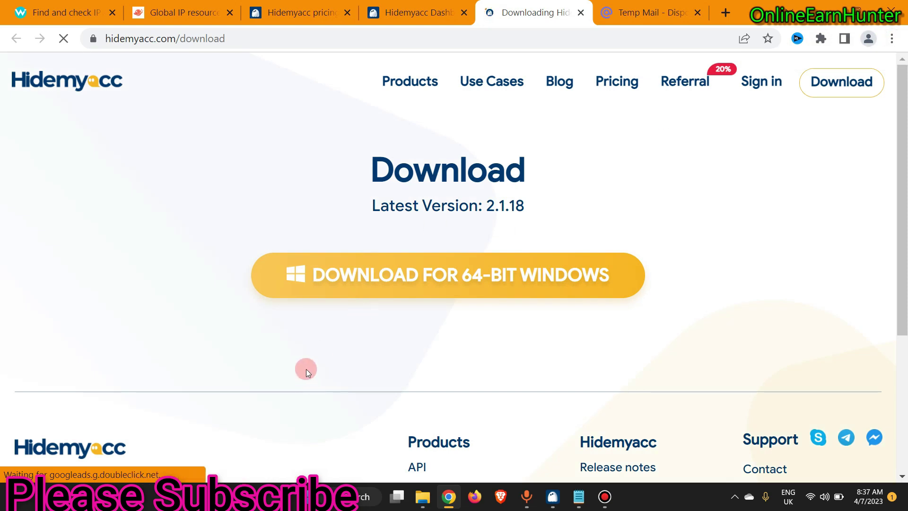
click(891, 40)
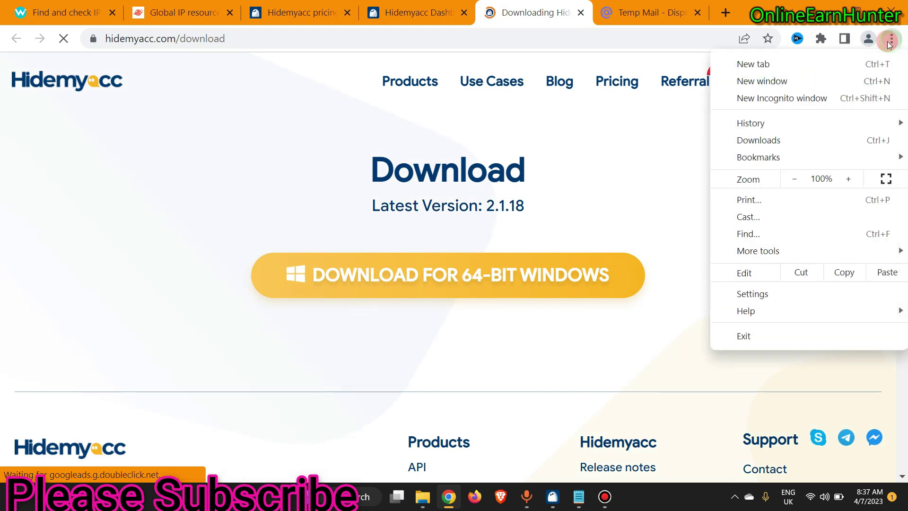
click(771, 138)
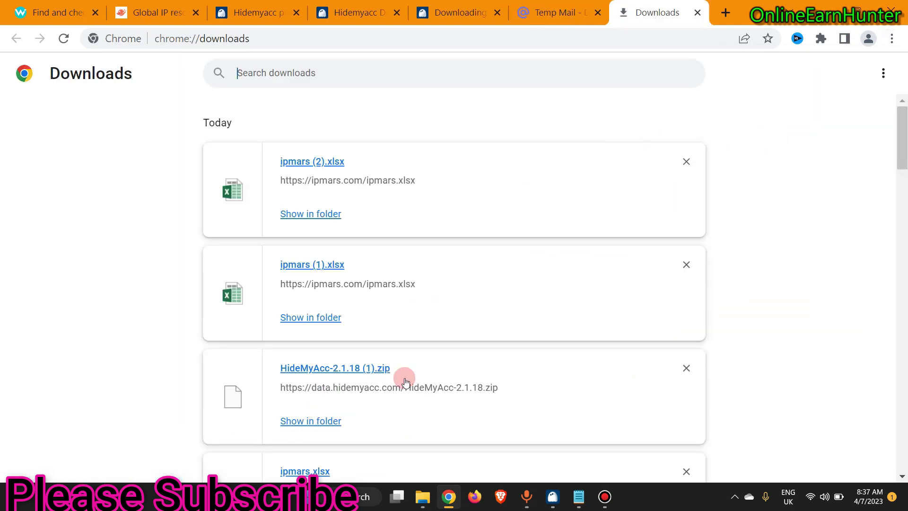
drag(902, 151, 902, 179)
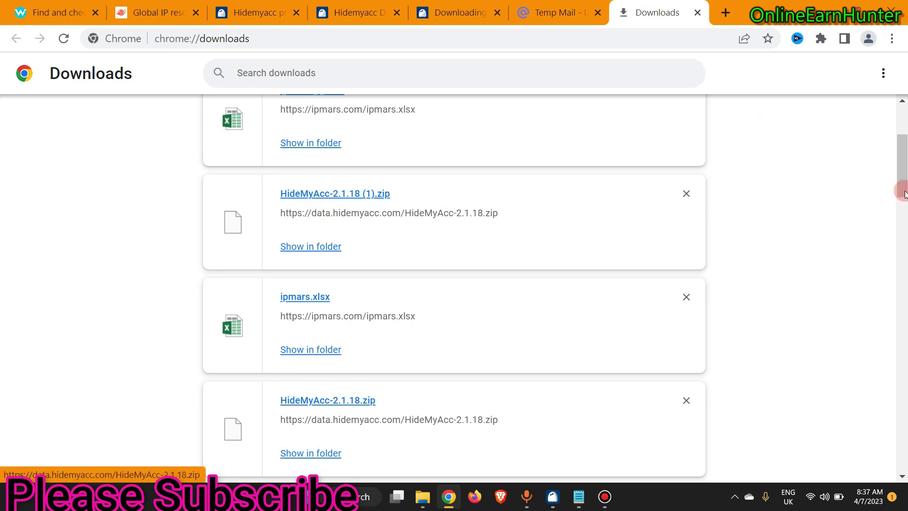
drag(902, 166, 905, 135)
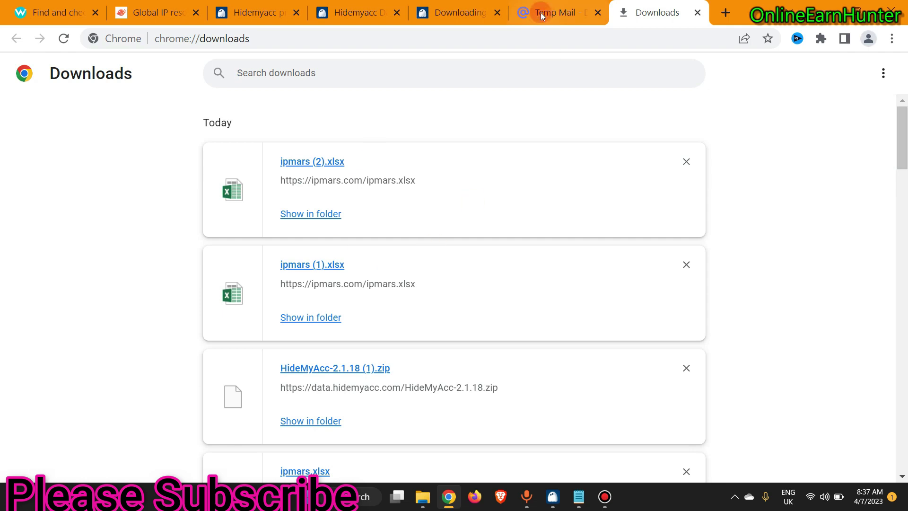
Step: Start the 64-bit Windows download on the Hidemyacc Download page, cancel it and dismiss the download notice
click(457, 13)
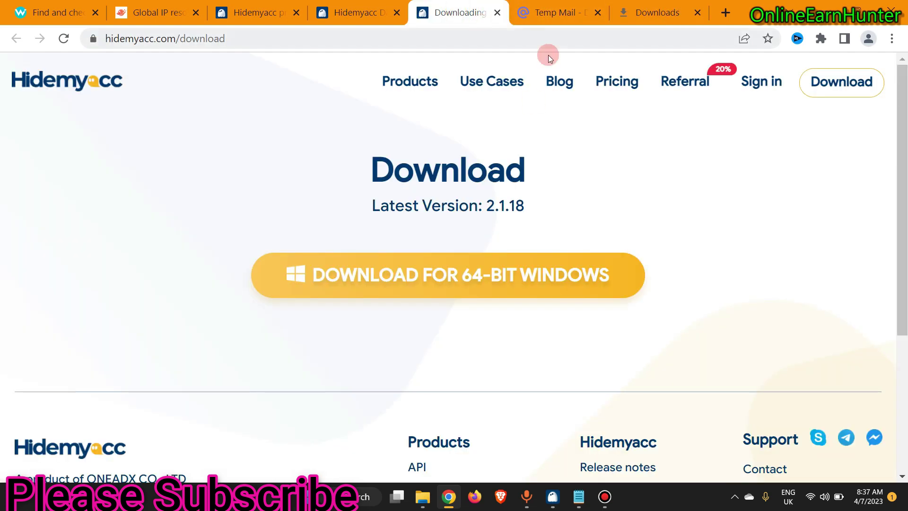
click(453, 275)
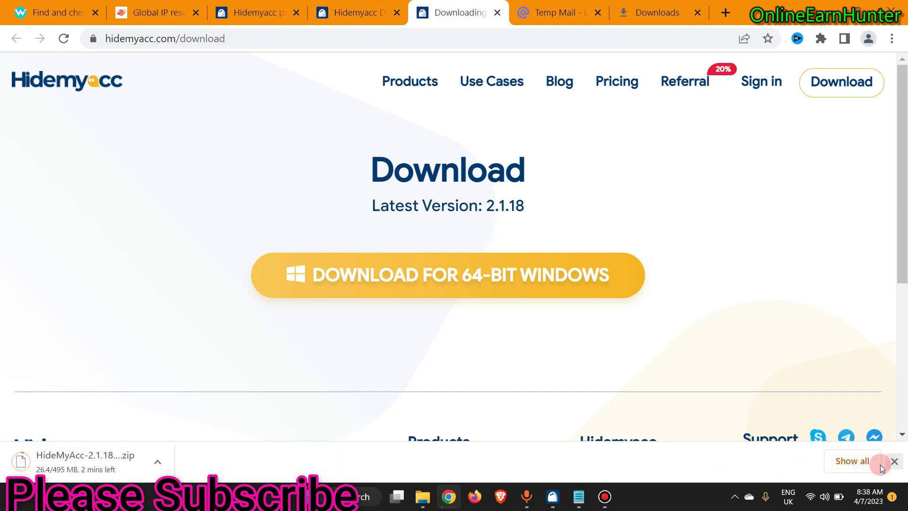
click(161, 463)
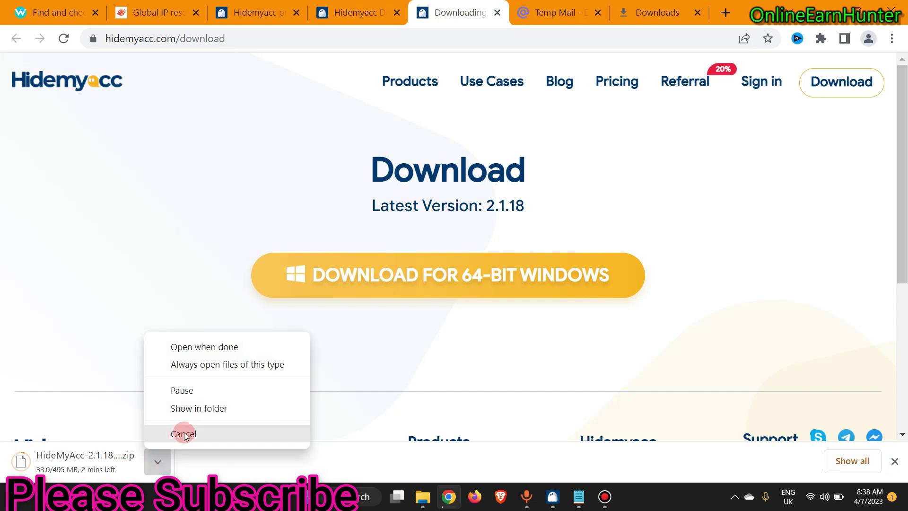
click(183, 431)
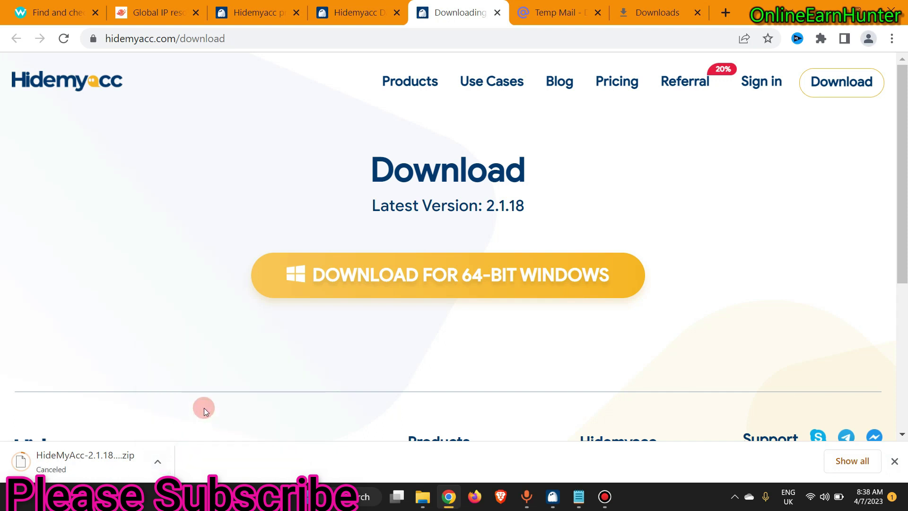
click(894, 461)
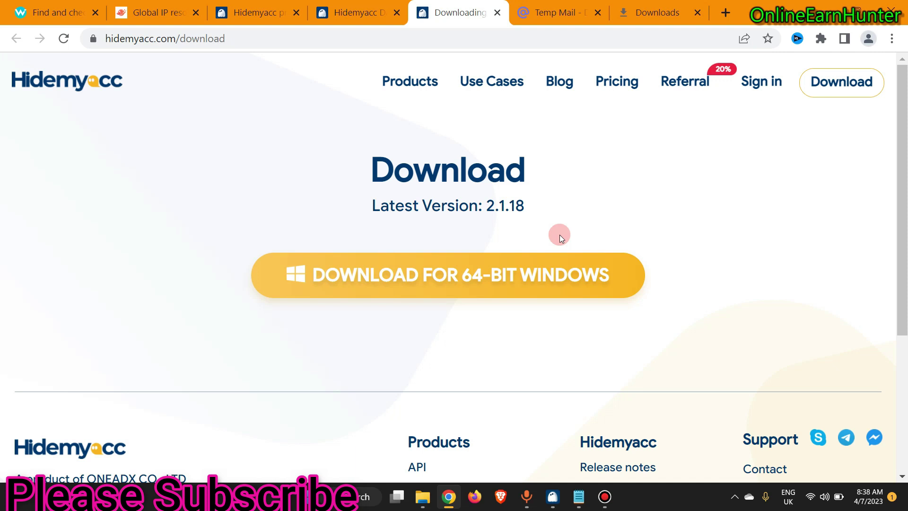
Step: View the Hidemyacc dashboard overview and compare it with the account's Temp Mail inbox
click(340, 15)
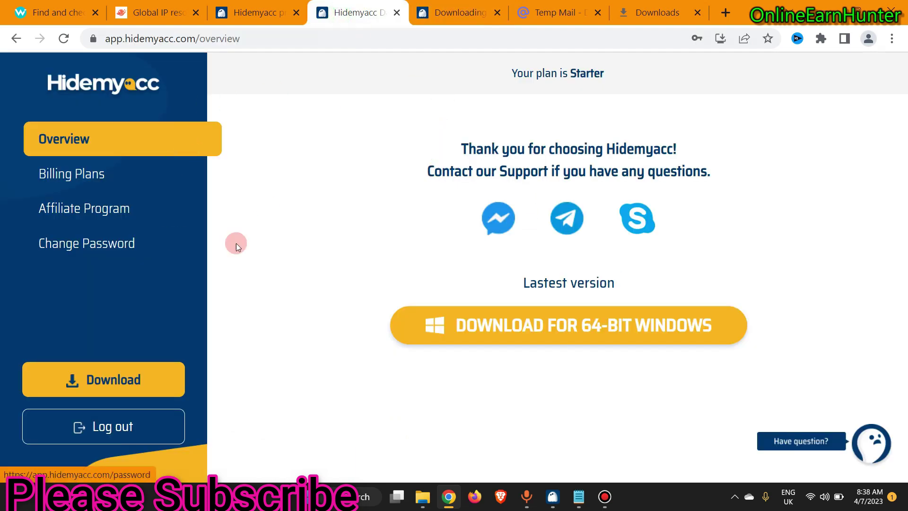
click(560, 13)
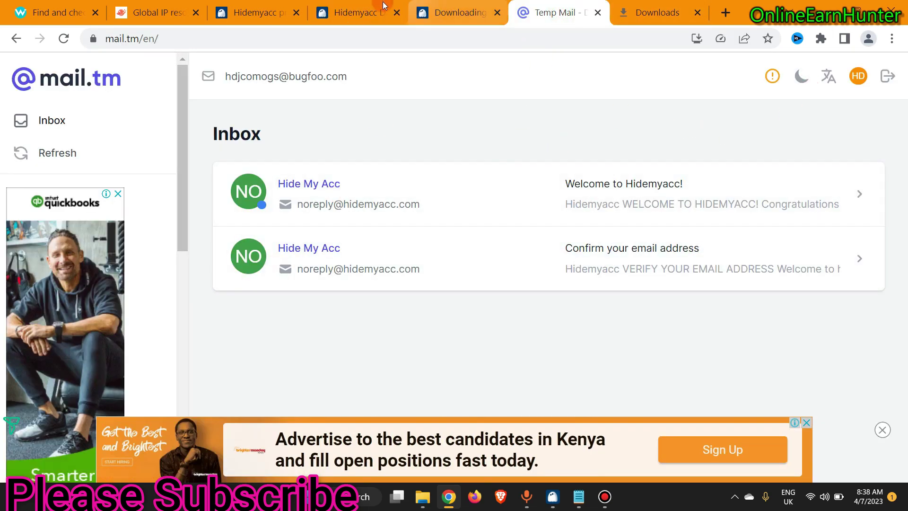
click(358, 12)
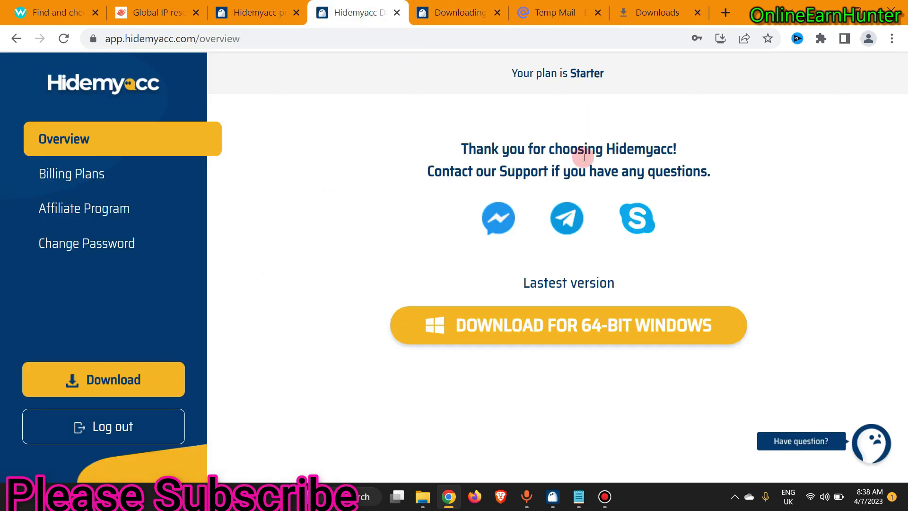
Step: Switch to the HideMyAcc desktop app and sign in by entering the account password
click(553, 496)
click(379, 318)
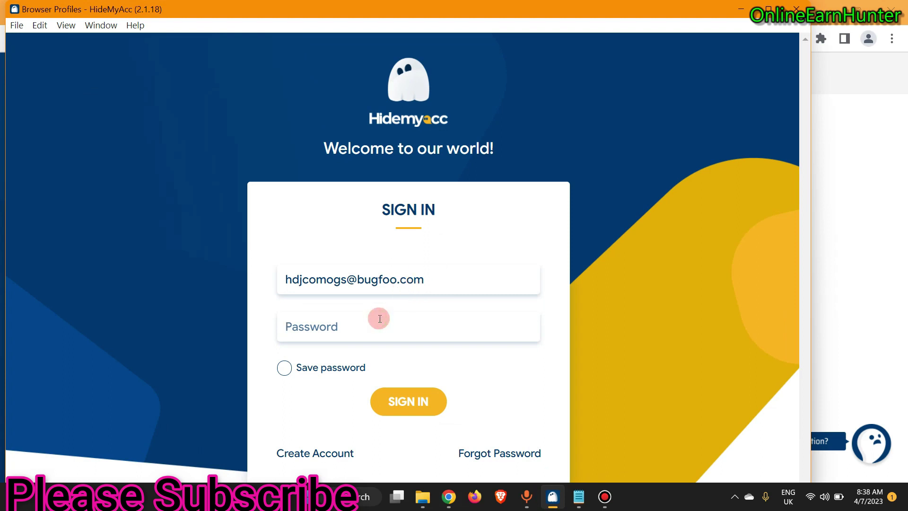
text(••••••••)
click(414, 406)
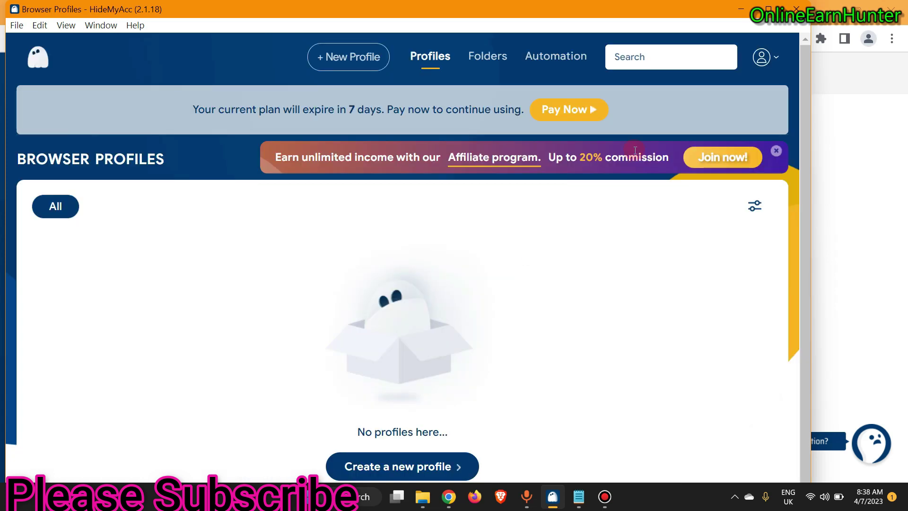
Step: Maximize the HideMyAcc window and open the form for a new browser profile
drag(557, 26, 637, 27)
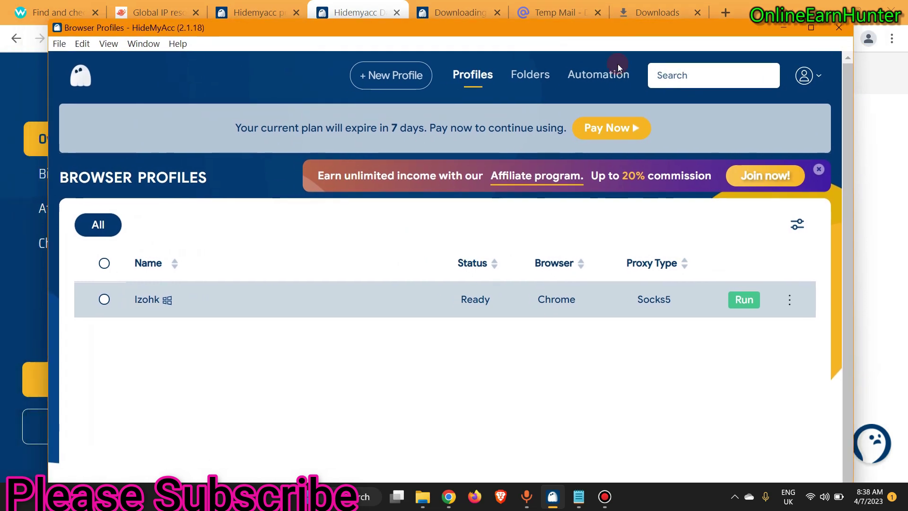
mouse_move(553, 496)
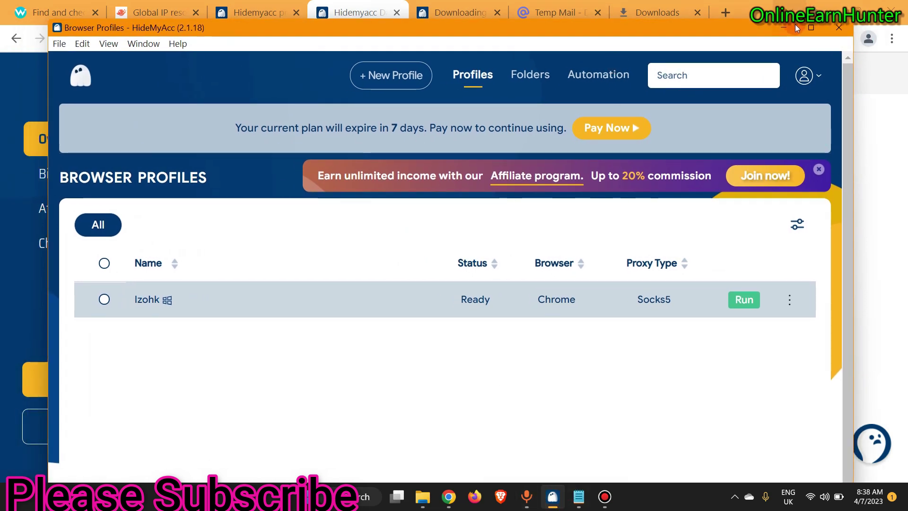
click(811, 28)
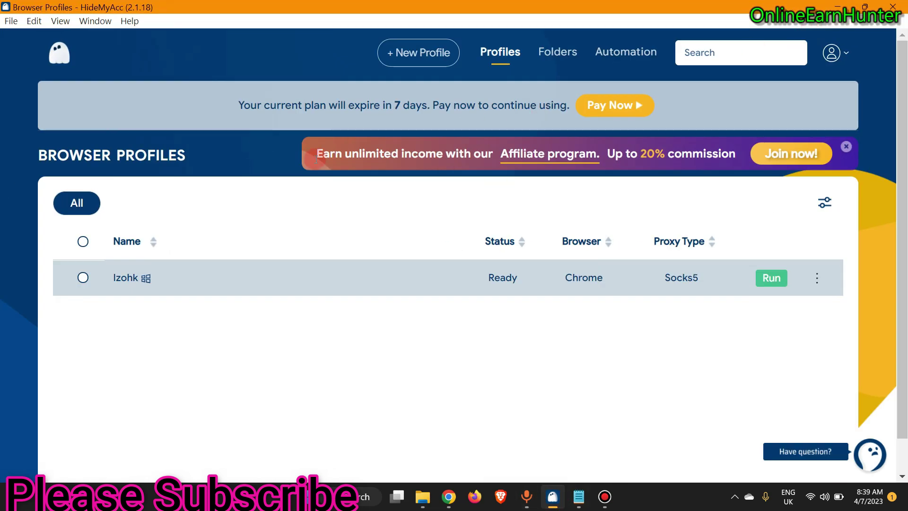
click(438, 56)
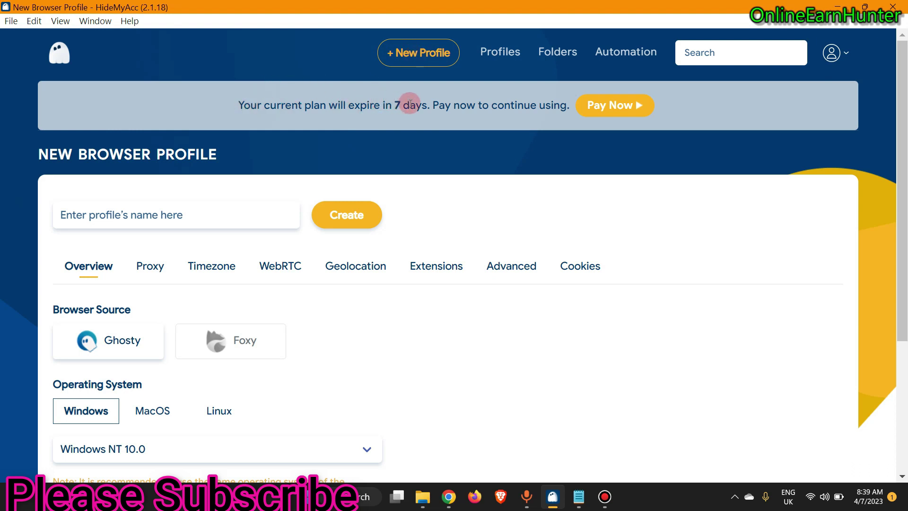
click(846, 51)
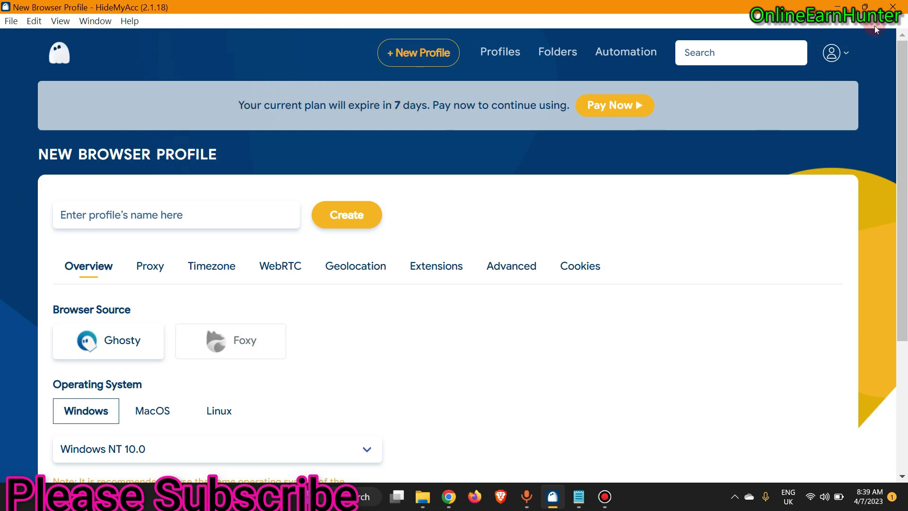